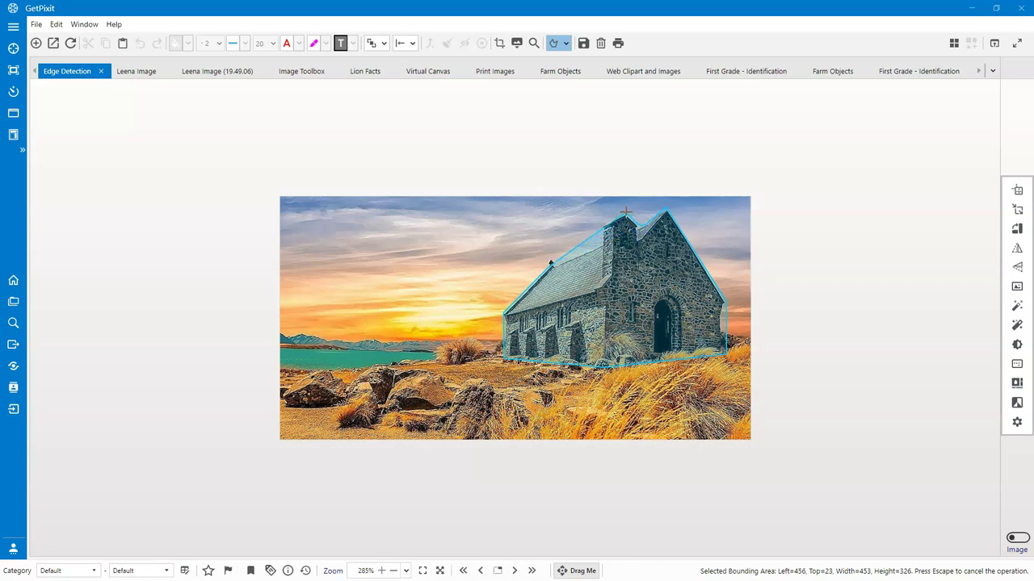
Finish the freeform selection outline of the church along the left side of its chimney
left_click_drag(626, 212, 602, 220)
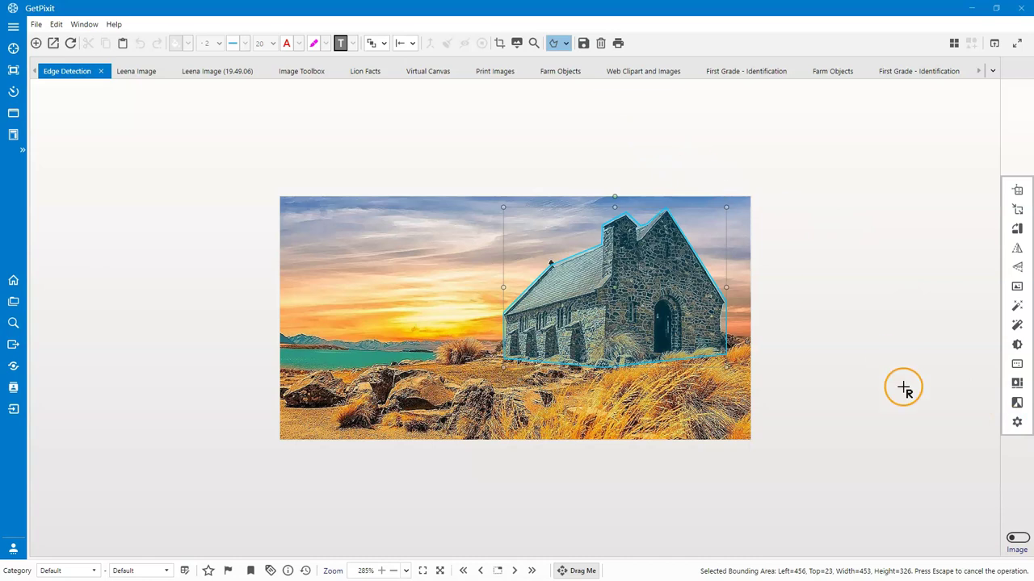
Preview the Oil Paint effect on the selected church with a radius of 1, without applying it
left_click(1017, 423)
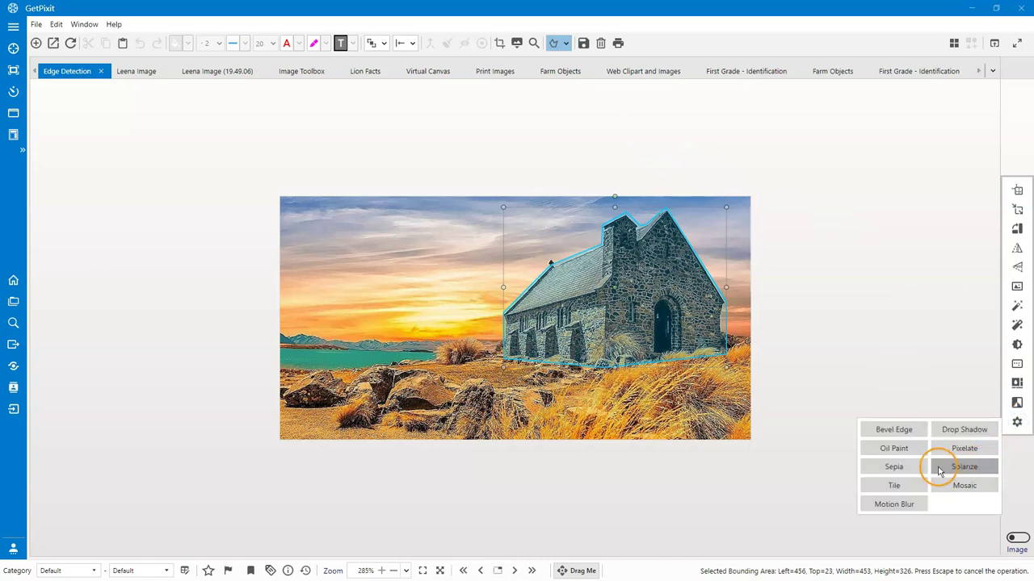
left_click(895, 449)
left_click_drag(554, 234, 892, 252)
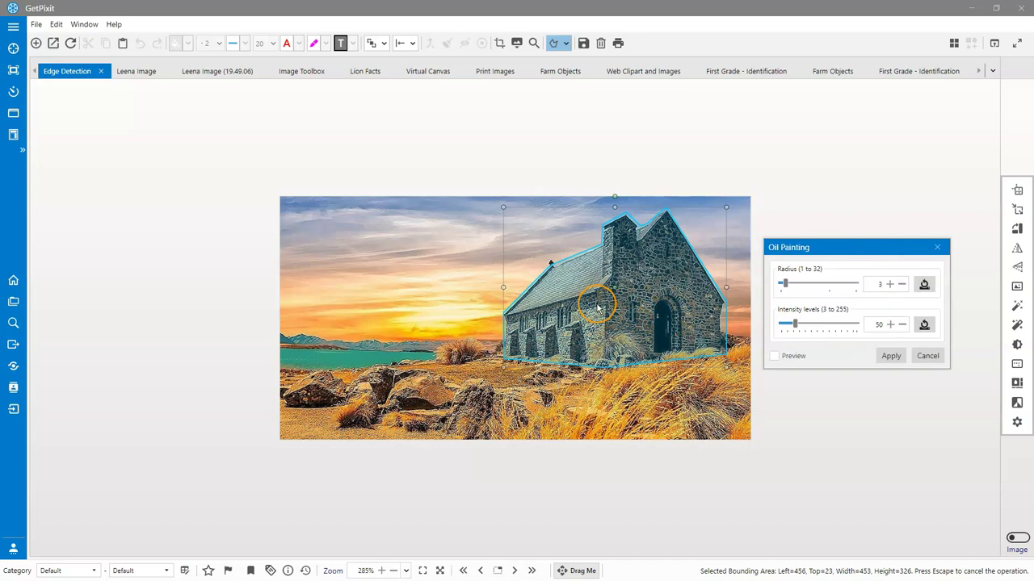
left_click(792, 357)
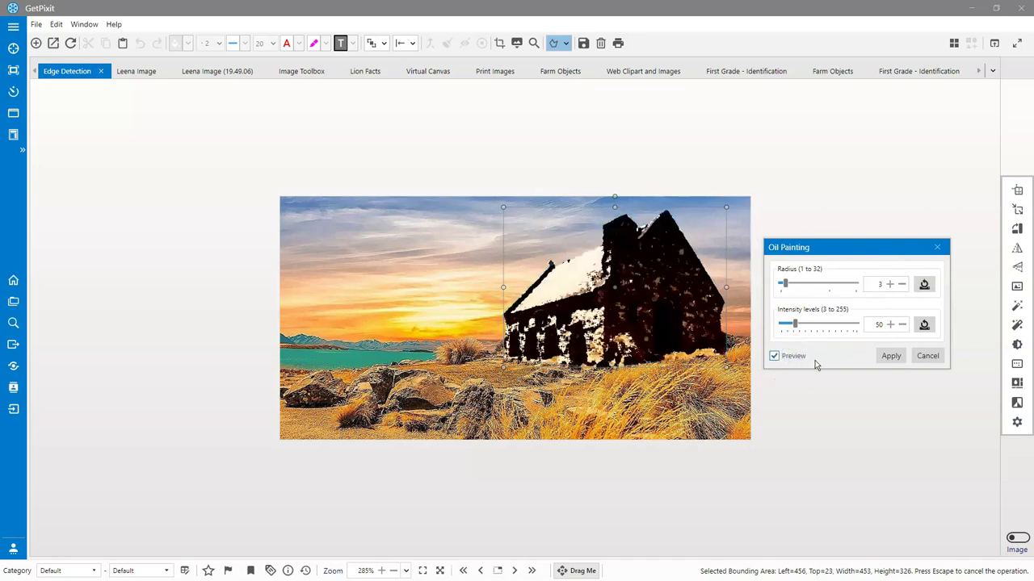
left_click(783, 284)
left_click_drag(782, 287, 779, 288)
left_click(836, 364)
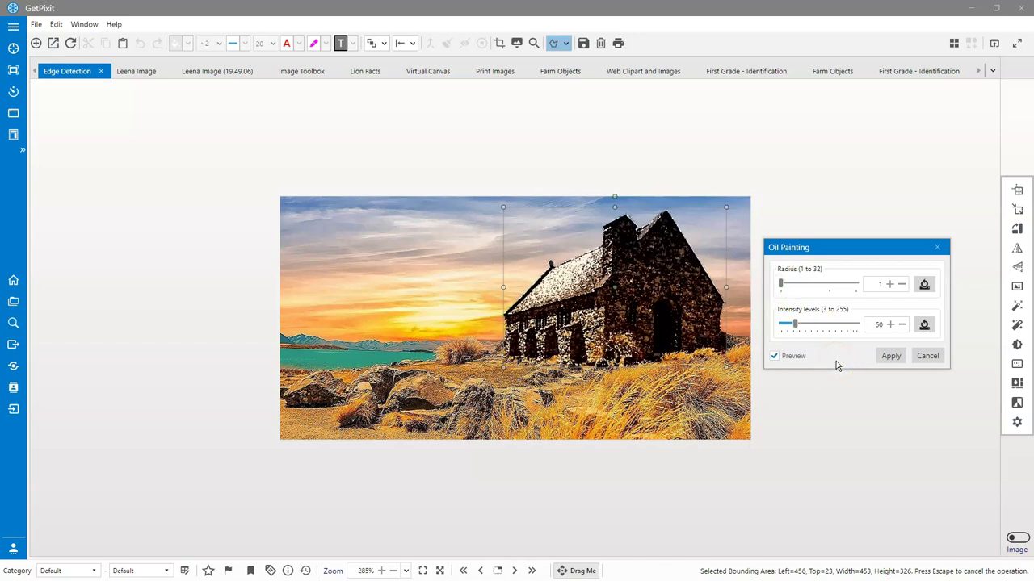
left_click(936, 357)
Preview the Pixelate effect on the selected church with a cell size of 7 pixels, without applying it
left_click(1016, 422)
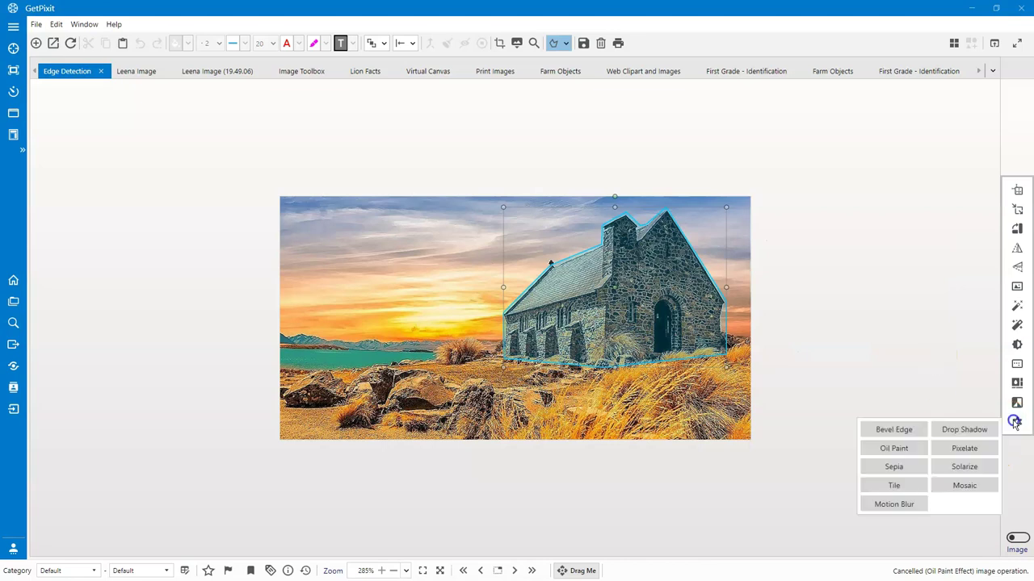
left_click(964, 449)
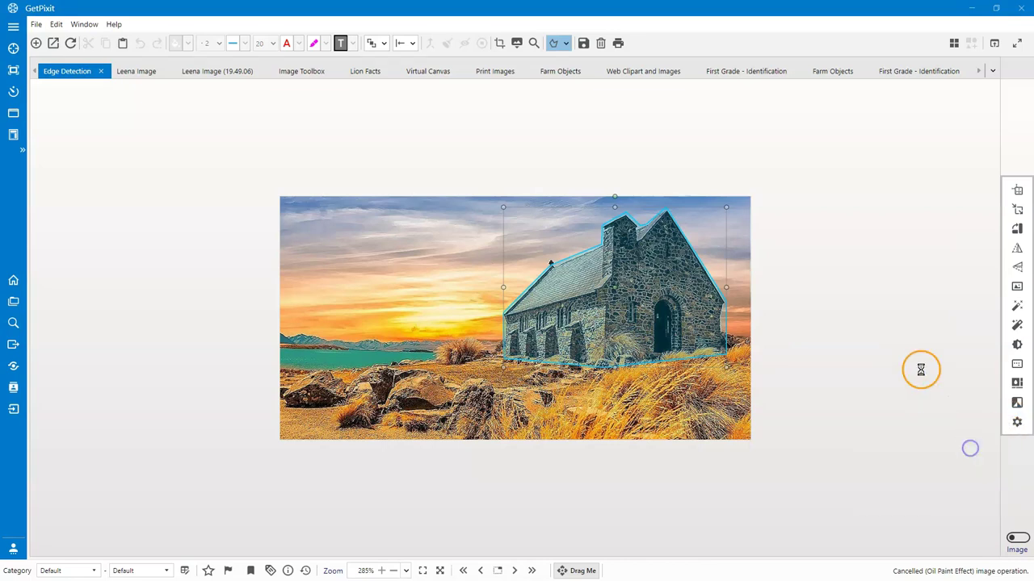
left_click_drag(539, 263, 878, 269)
left_click(800, 330)
left_click(786, 300)
left_click_drag(786, 300, 791, 299)
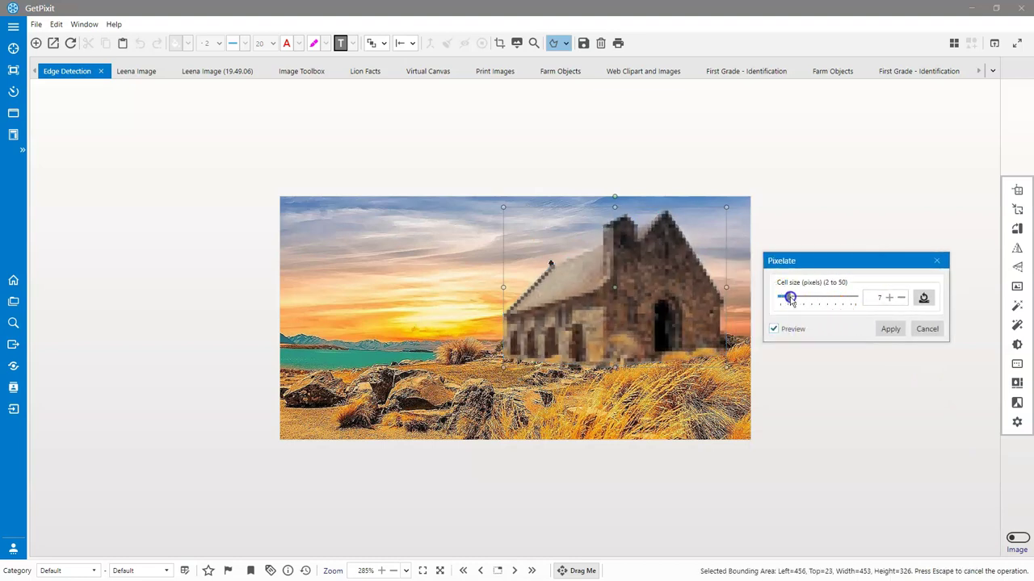
left_click(926, 329)
Preview the Sepia effect on the selected church without applying it
left_click(1017, 424)
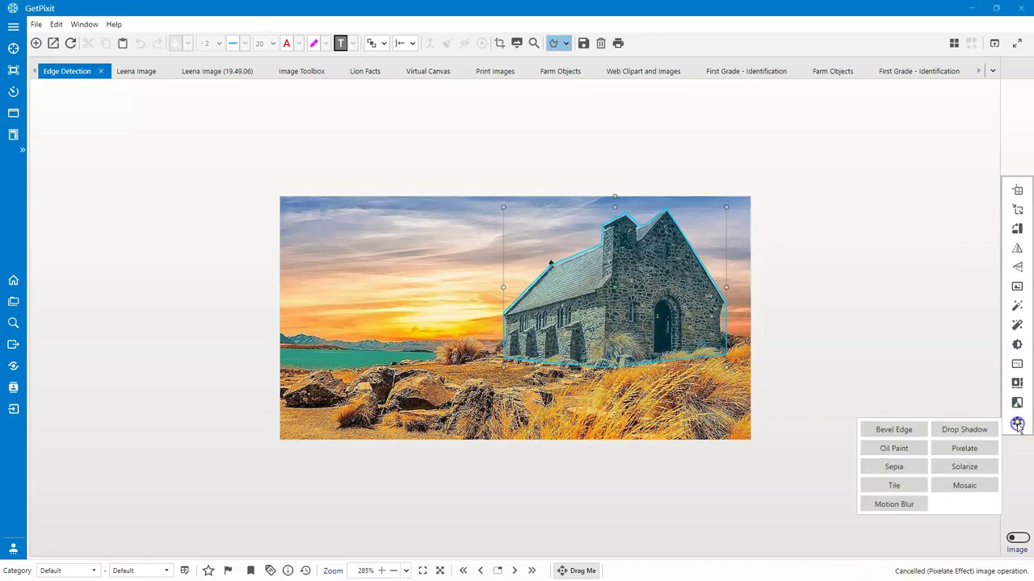
left_click(904, 468)
left_click_drag(525, 283, 827, 290)
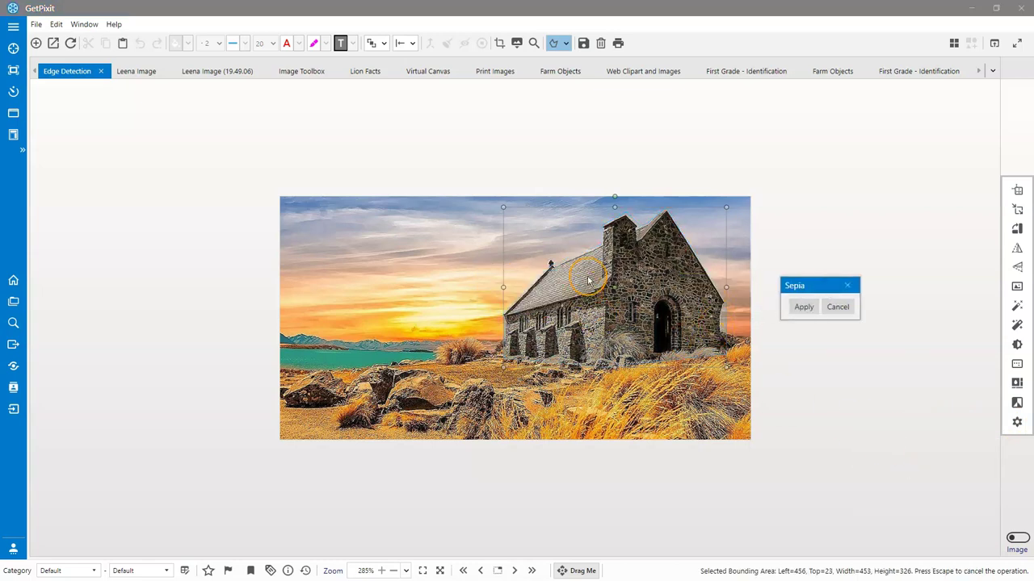
left_click(834, 306)
Preview the Tile effect on the selected church with its default settings, without applying it
left_click(1016, 421)
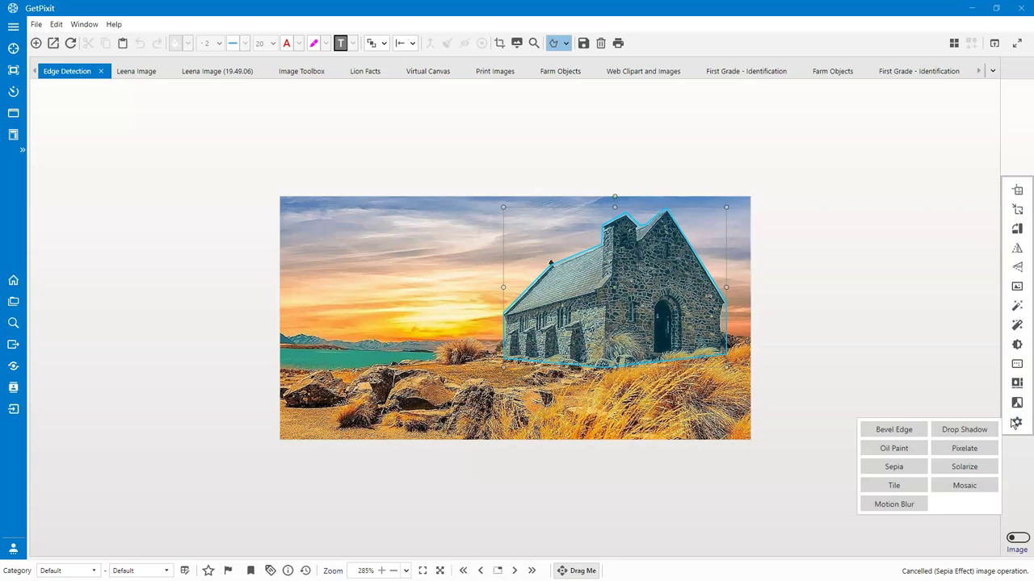
left_click(909, 485)
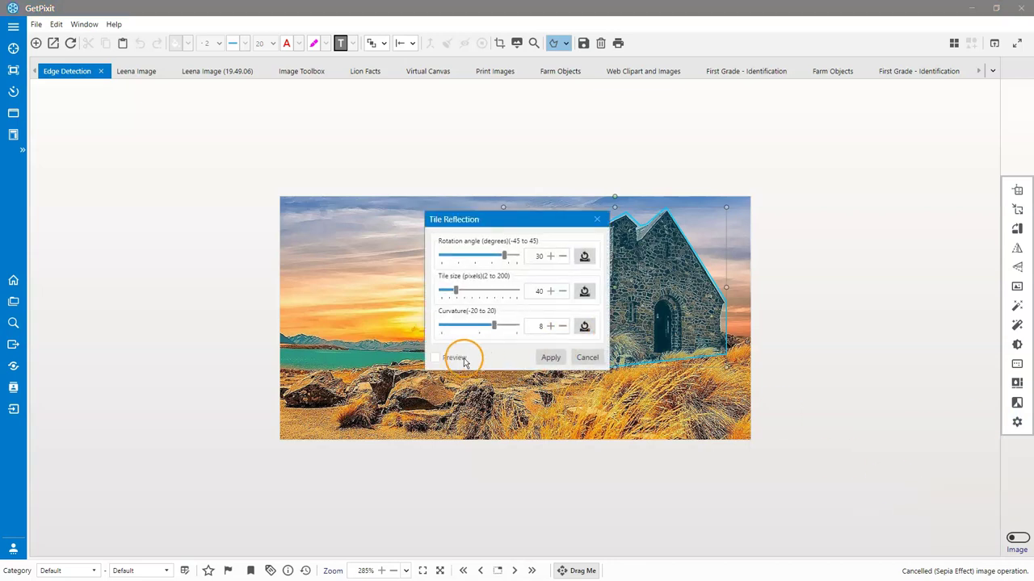
left_click(458, 357)
left_click_drag(490, 222, 829, 231)
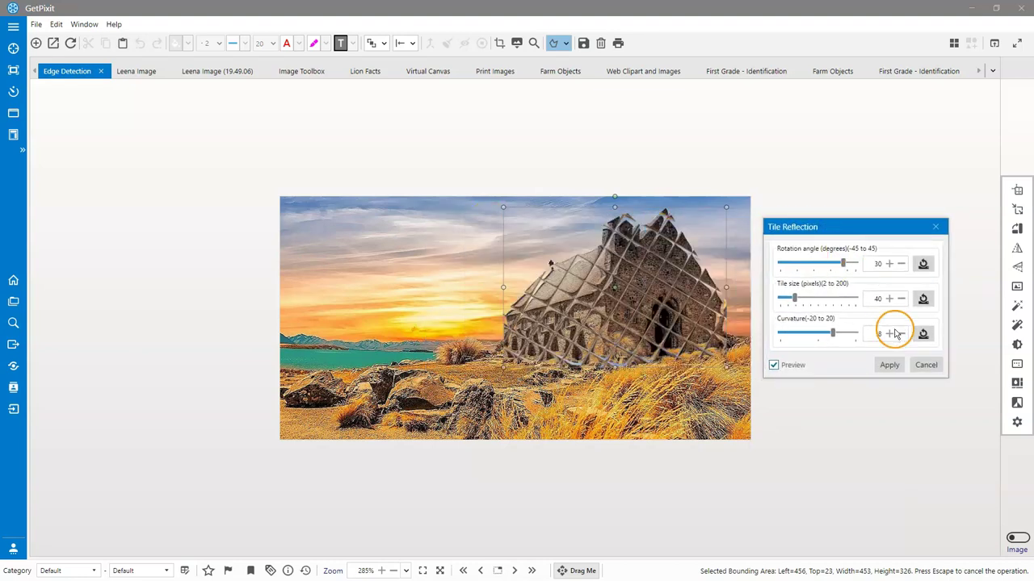
left_click(925, 368)
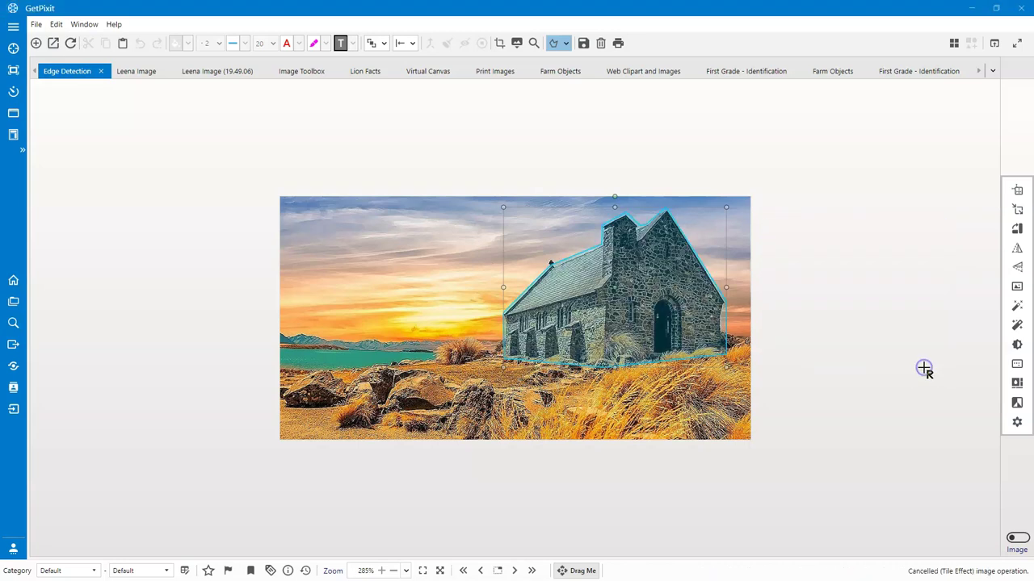
Preview the Solarize effect on the selected church without applying it
left_click(1014, 426)
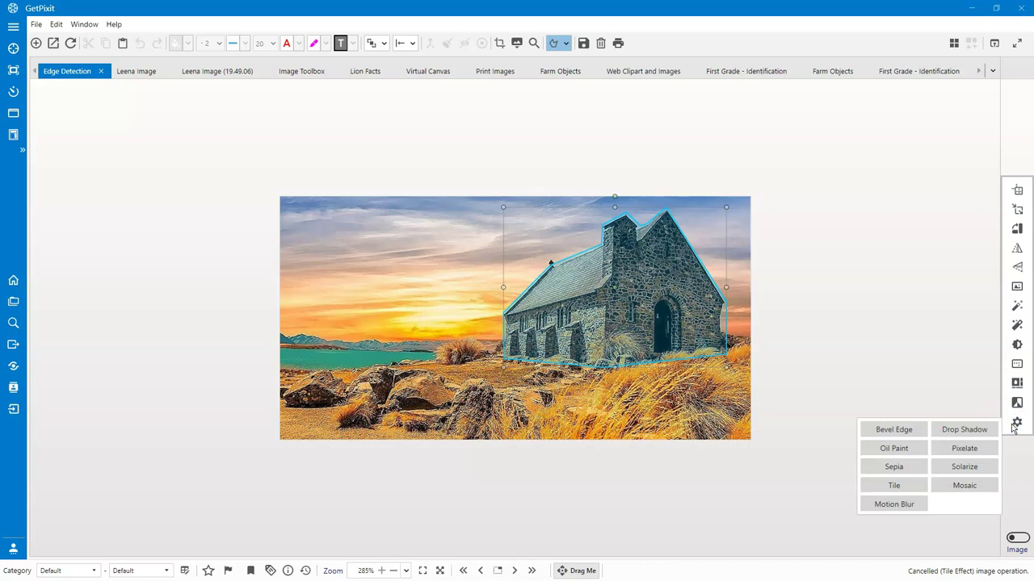
left_click(957, 466)
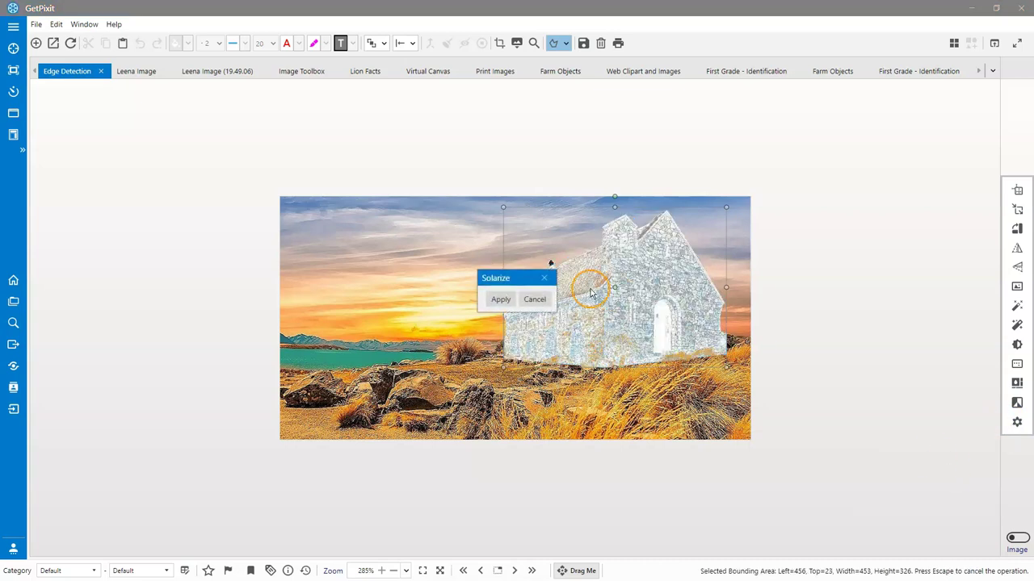
left_click(535, 298)
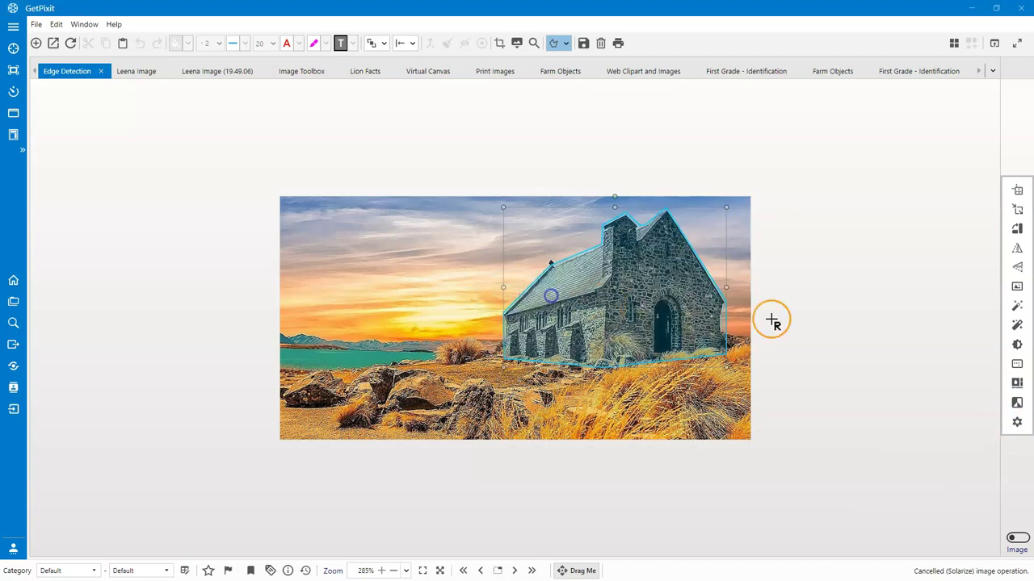
Preview the Dilate filter on the selected church with window radii of 1 and 2, without applying it
left_click(1017, 405)
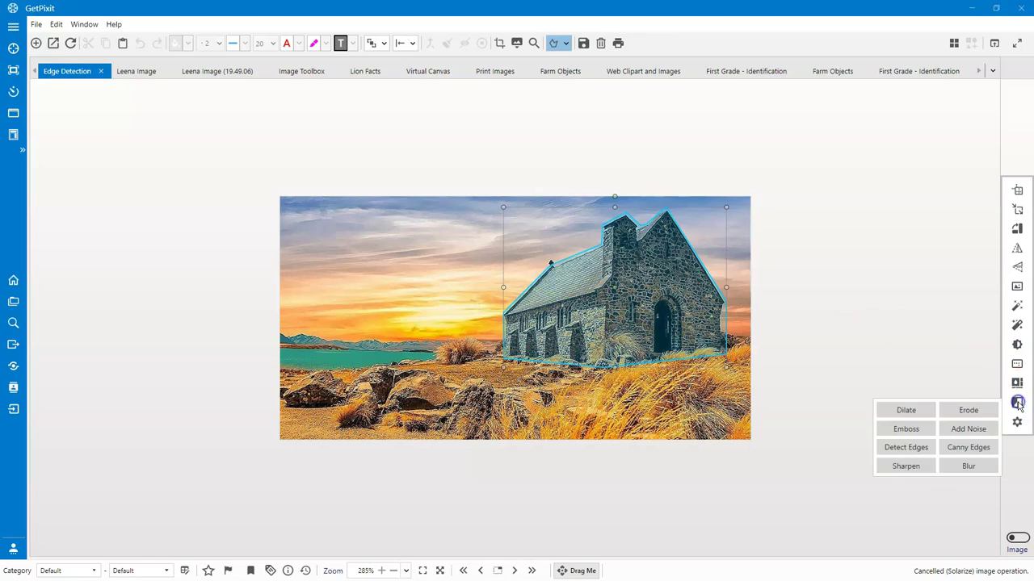
left_click(906, 412)
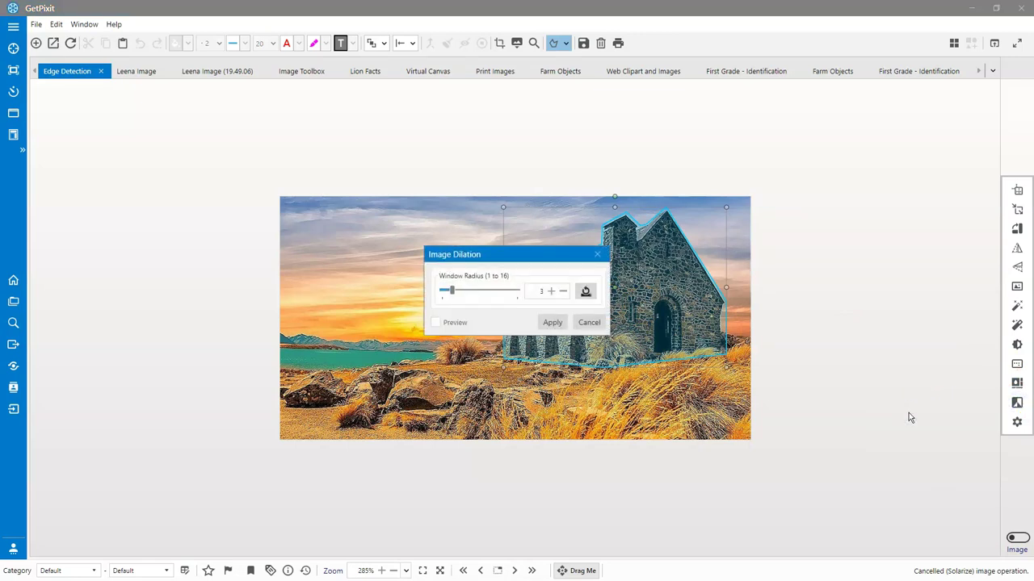
left_click(452, 322)
left_click_drag(528, 257, 858, 291)
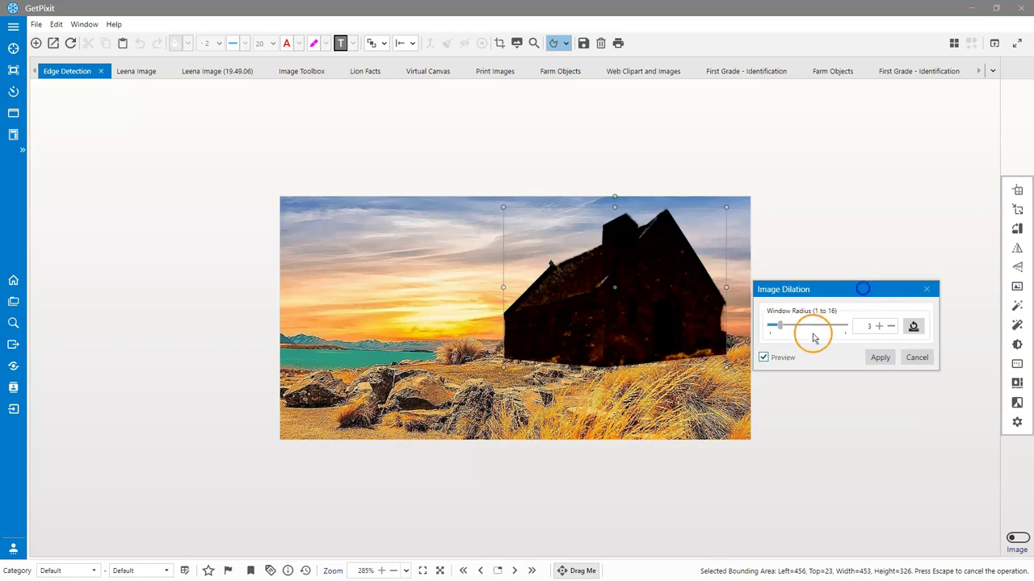
left_click(891, 327)
left_click(891, 326)
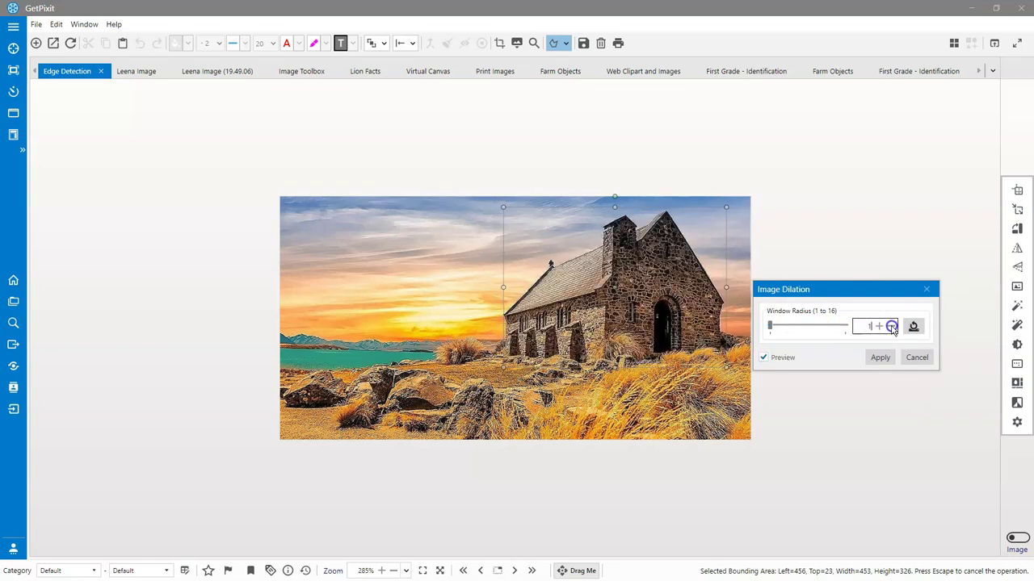
left_click(882, 326)
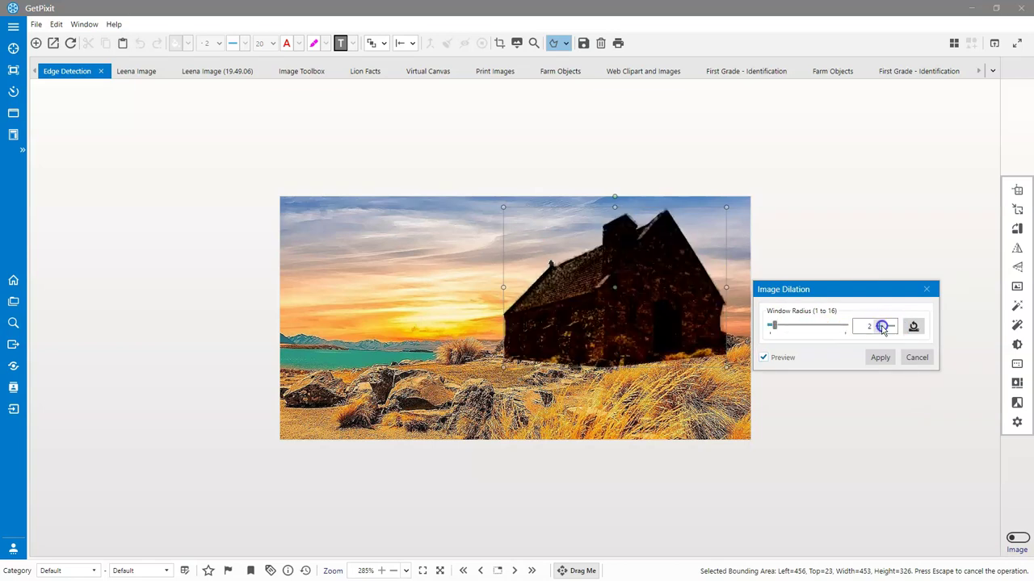
left_click(916, 357)
Preview the Erode filter on the selected church with reduced window radii such as 2, without applying it
left_click(1017, 403)
left_click(979, 406)
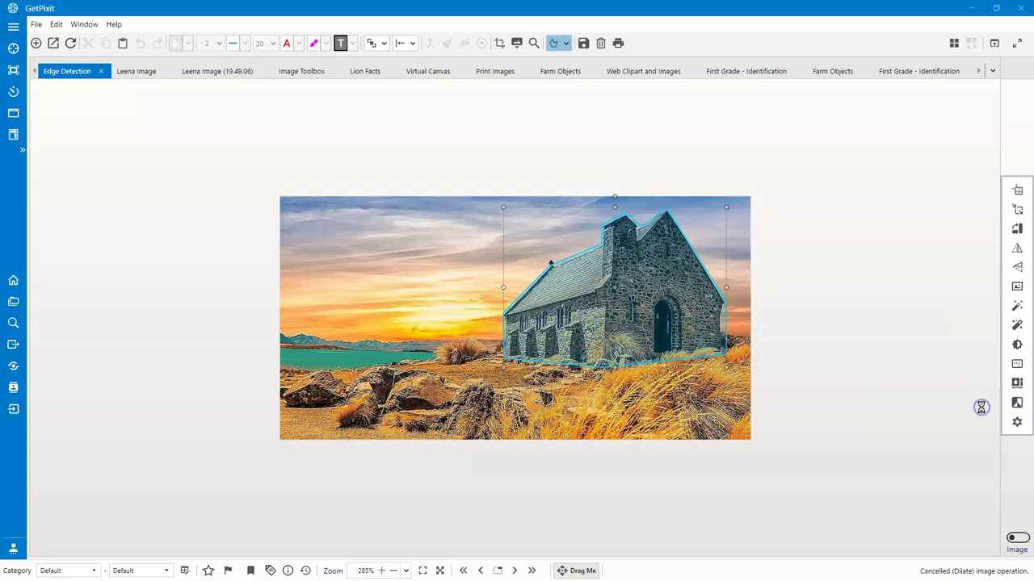
left_click(462, 322)
left_click_drag(483, 255, 356, 254)
left_click(328, 291)
left_click_drag(327, 293, 319, 294)
left_click(434, 292)
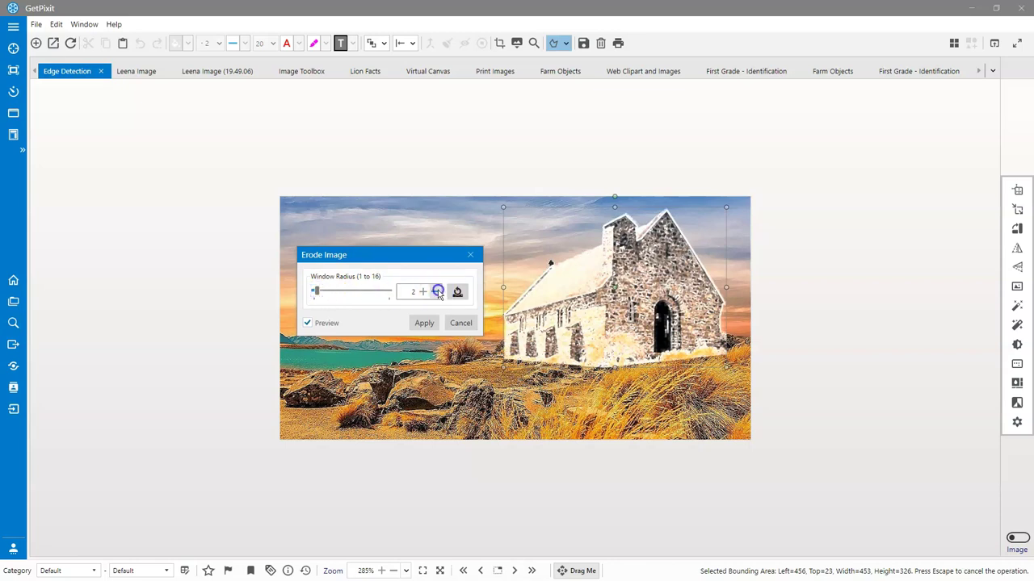
left_click(423, 293)
left_click(461, 323)
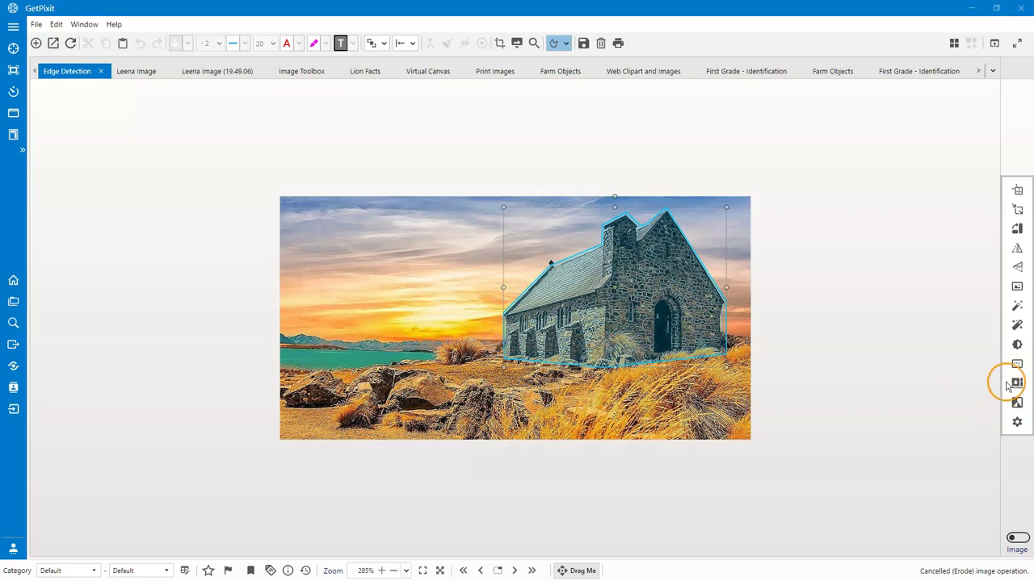
Preview the Emboss filter on the selected church with its default light direction and depth, without applying it
left_click(1016, 402)
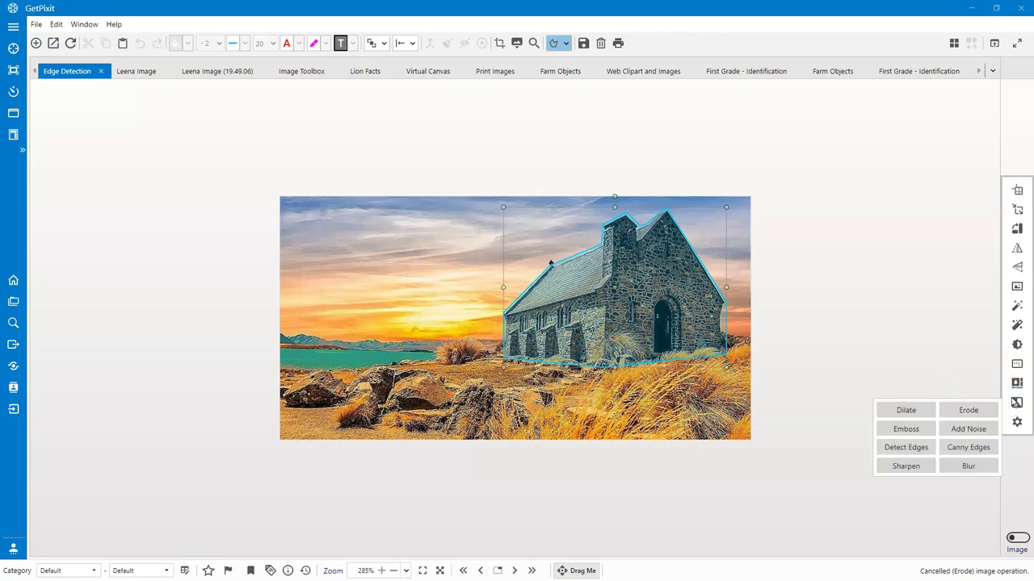
left_click(907, 429)
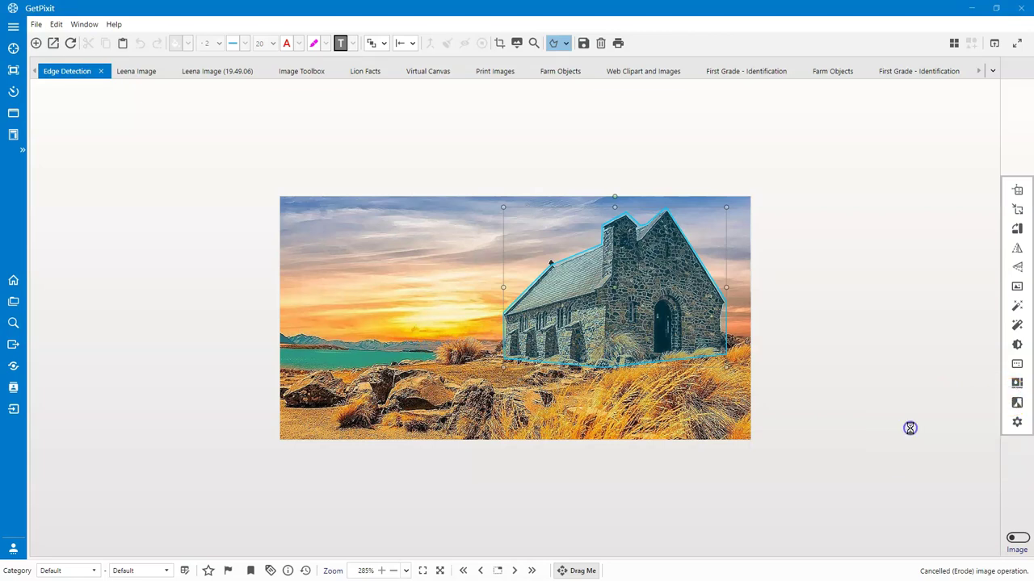
left_click(434, 343)
left_click_drag(489, 239, 358, 253)
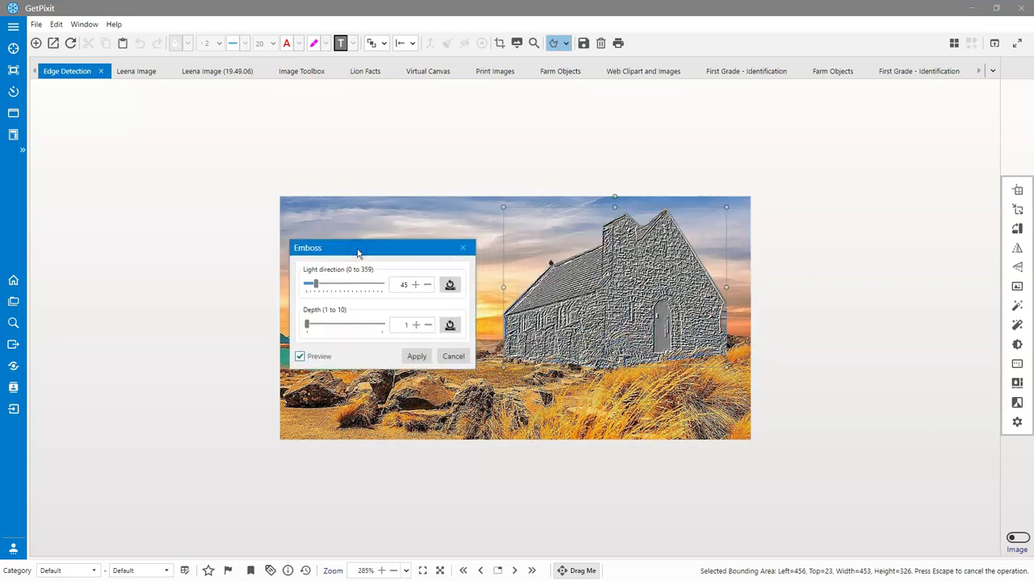
left_click(453, 356)
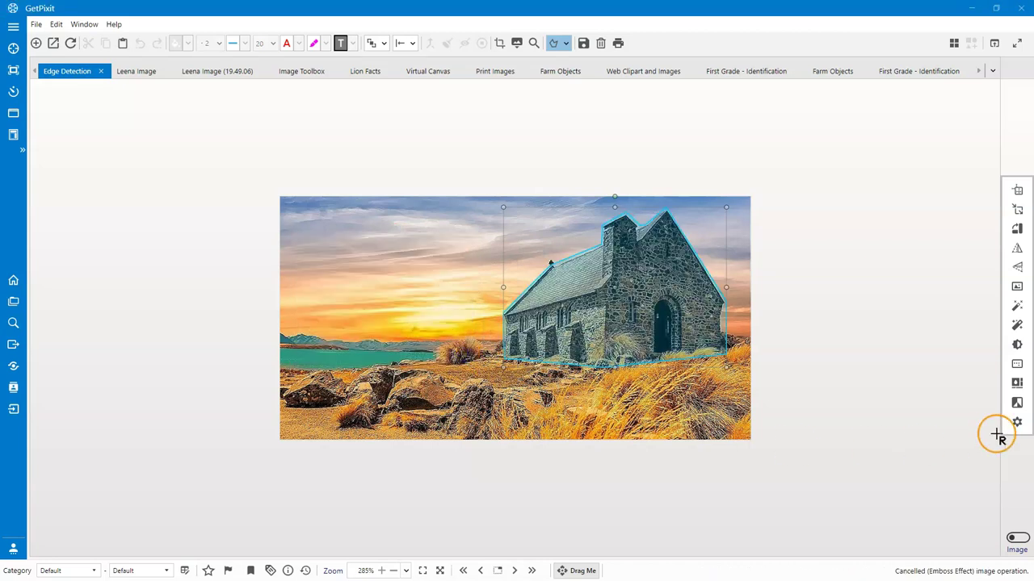
Preview the Detect Edges filter on the selected church without applying it
left_click(1017, 404)
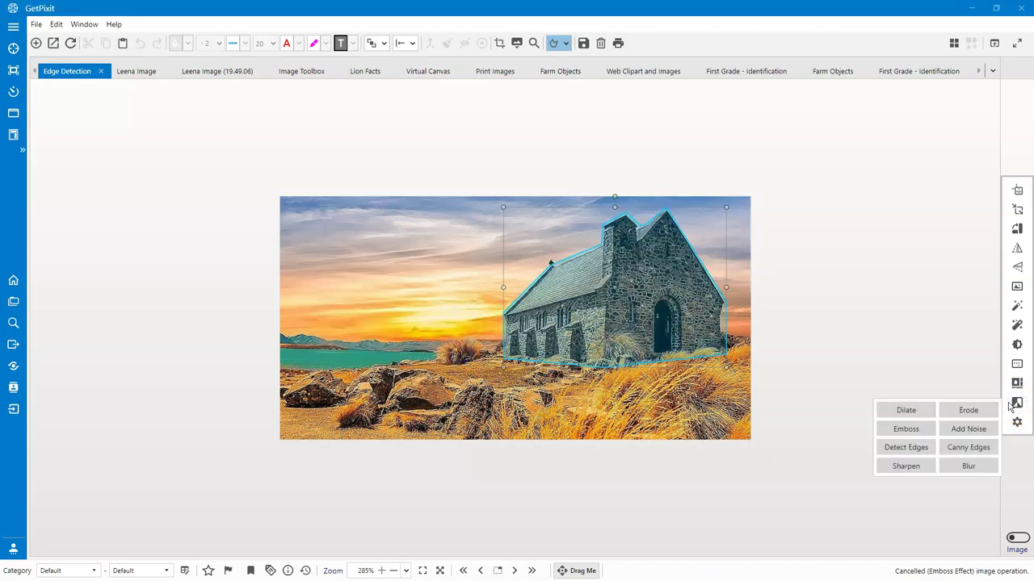
left_click(918, 450)
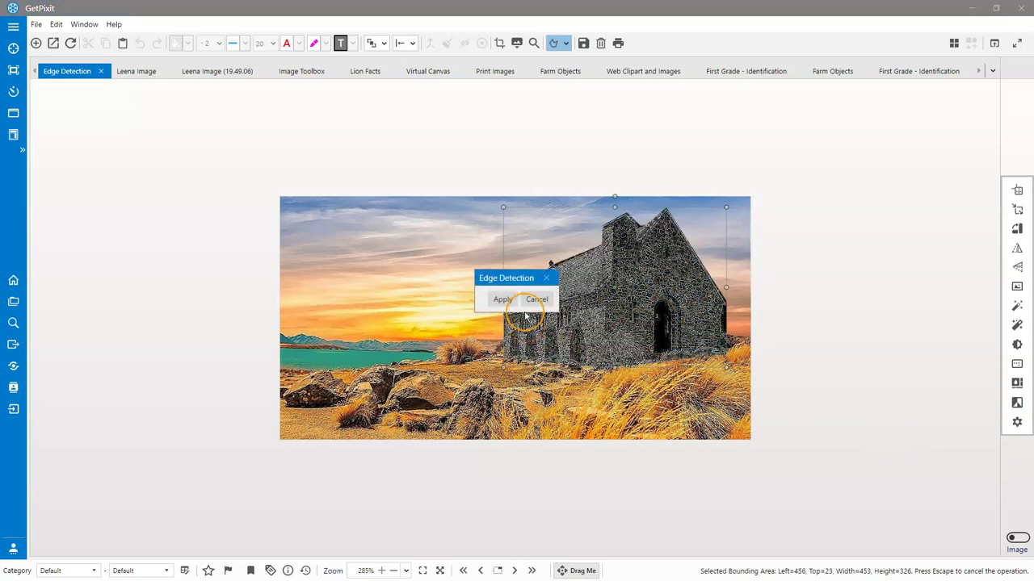
left_click_drag(512, 283, 363, 281)
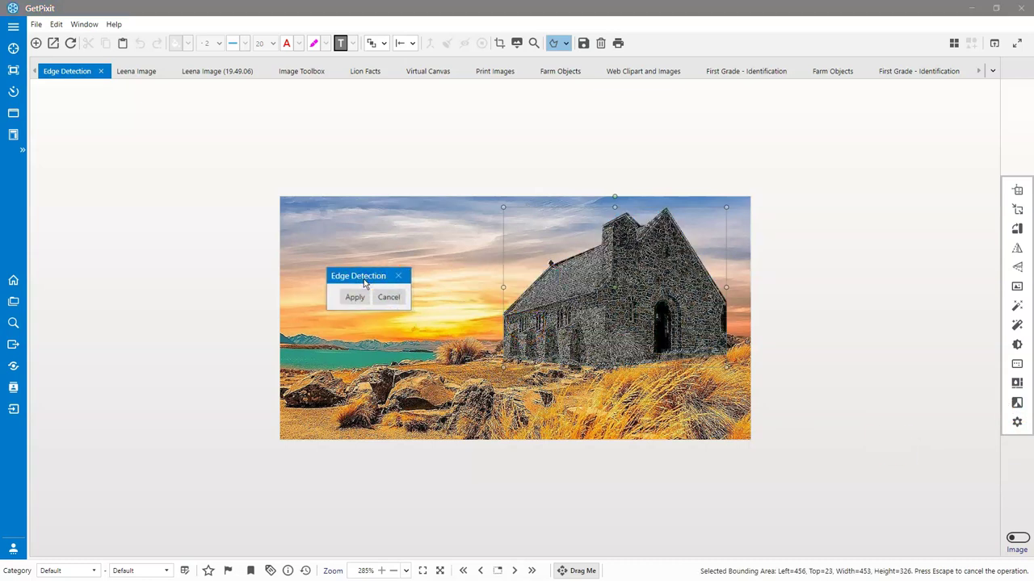
left_click(389, 299)
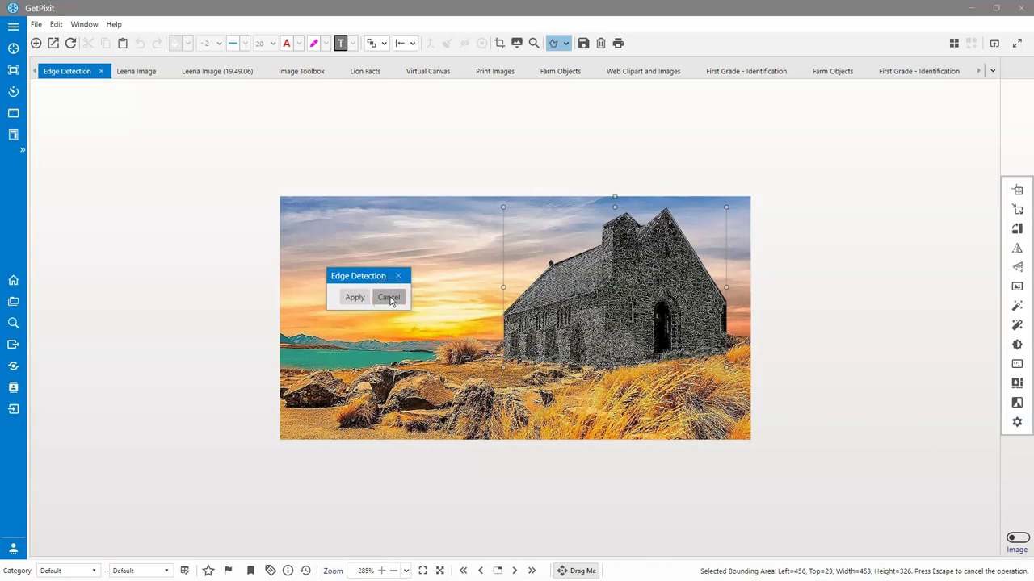
Preview the Sharpen filter on the selected church with amounts of 1 and 5, without applying it
left_click(1018, 404)
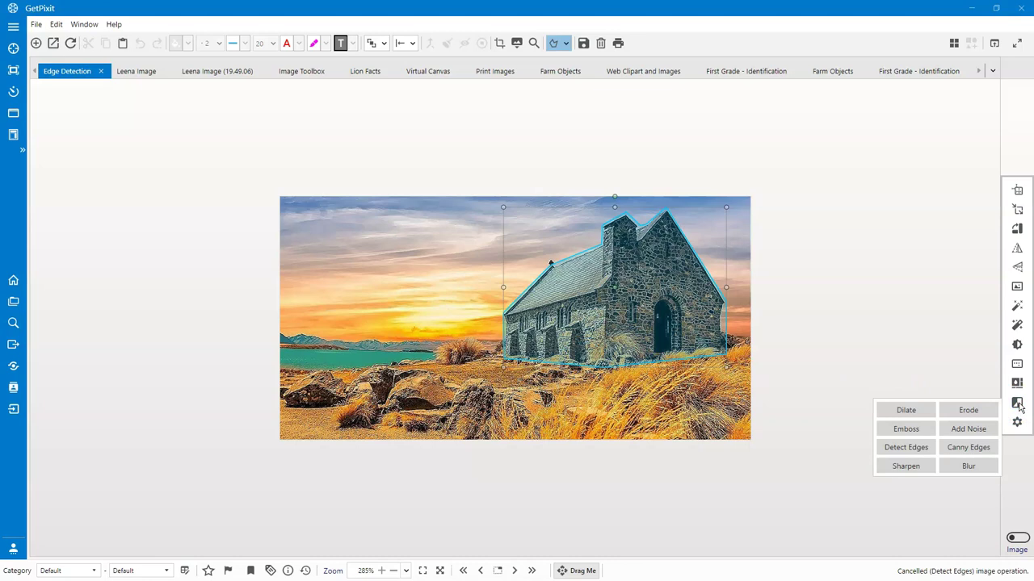
left_click(906, 466)
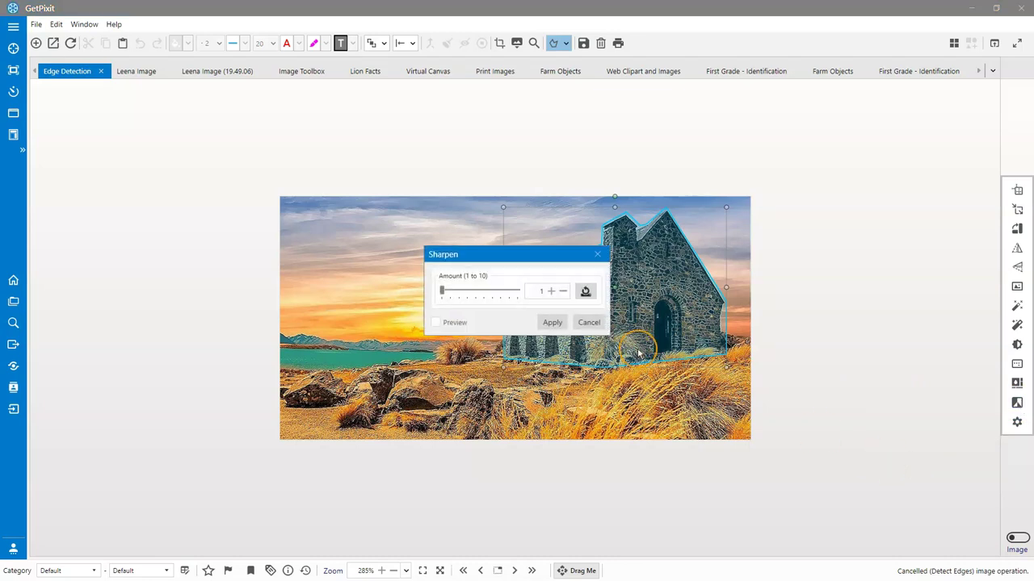
left_click_drag(549, 257, 417, 280)
left_click(322, 346)
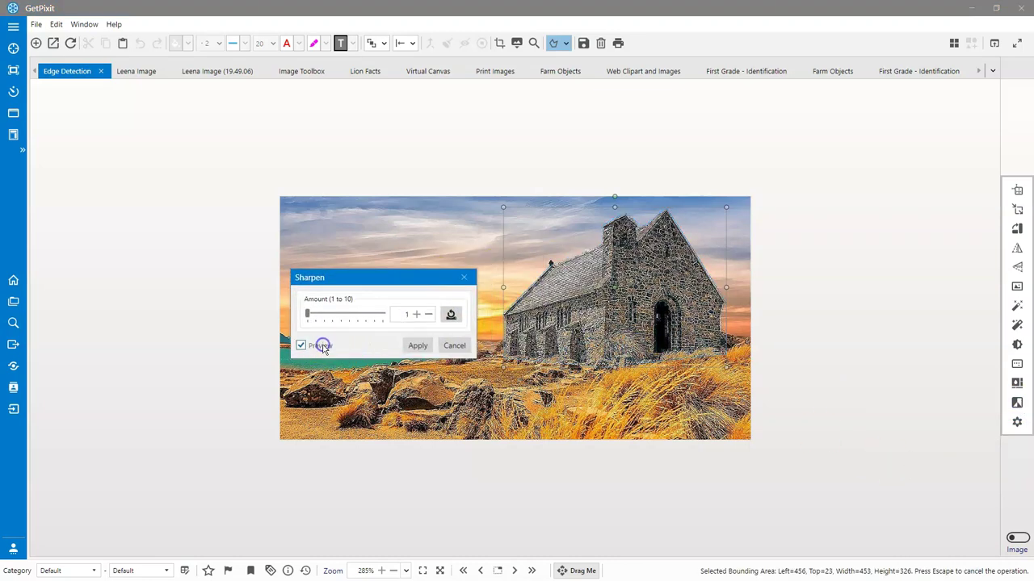
left_click_drag(307, 314, 344, 313)
left_click(411, 346)
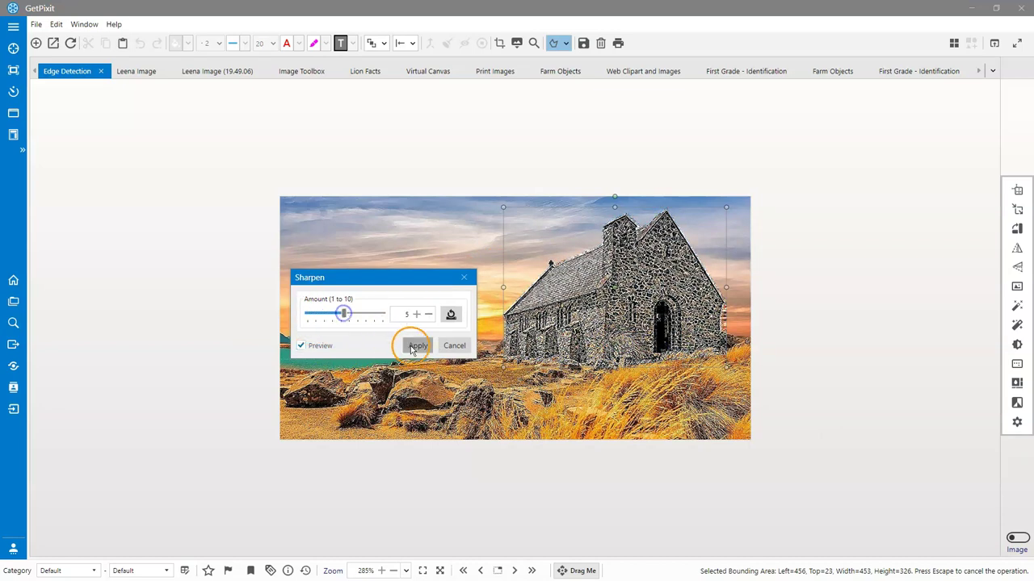
left_click(453, 346)
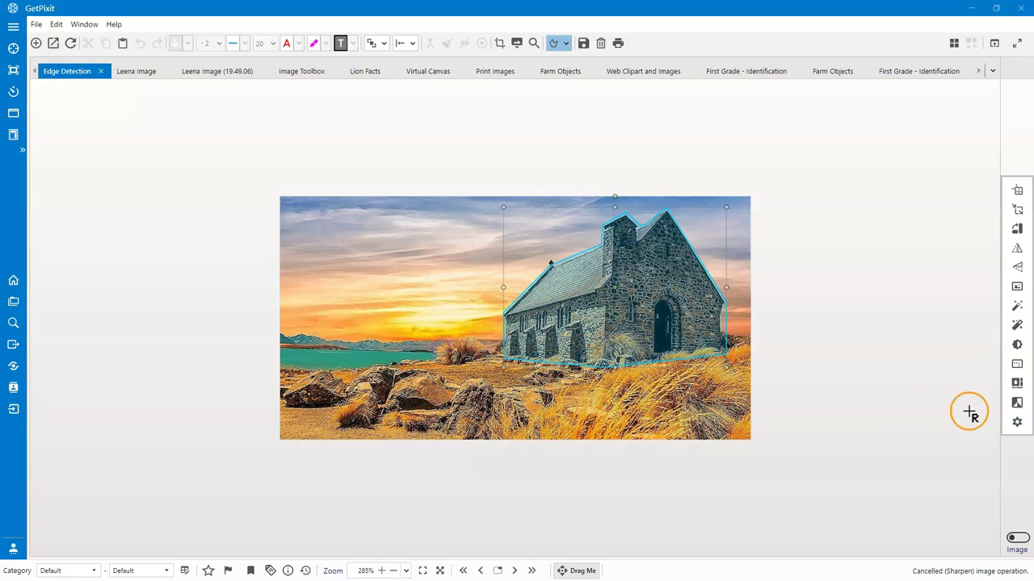
Preview the Blur filter on the selected church with window radii of 3 and 1, without applying it
left_click(1017, 403)
left_click(973, 467)
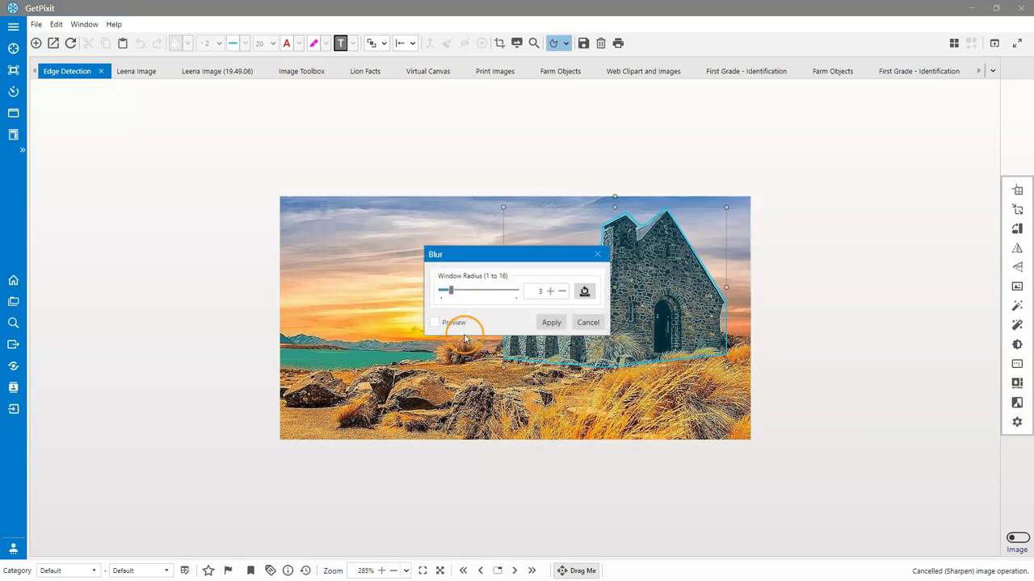
left_click_drag(473, 253, 352, 264)
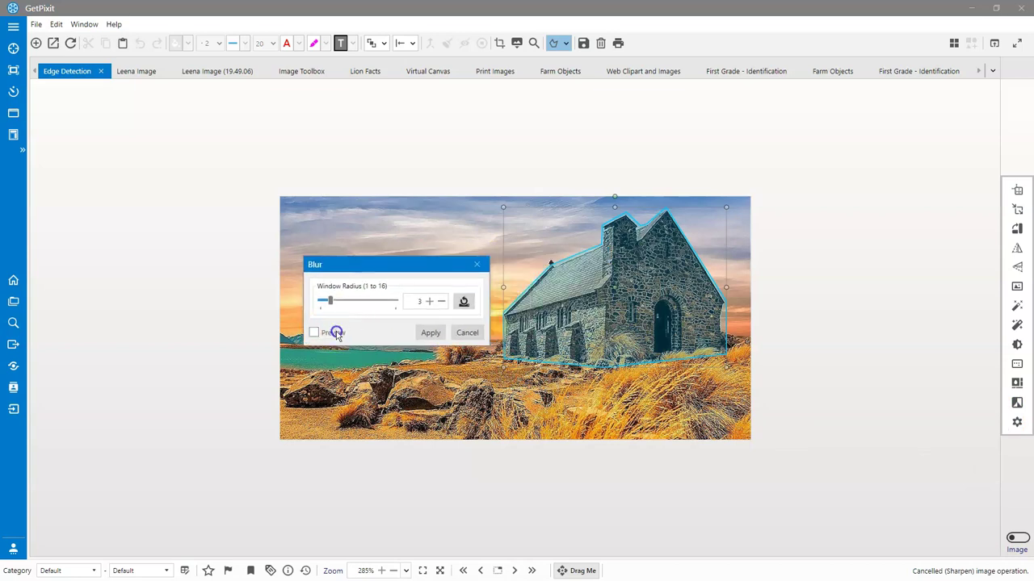
left_click(333, 333)
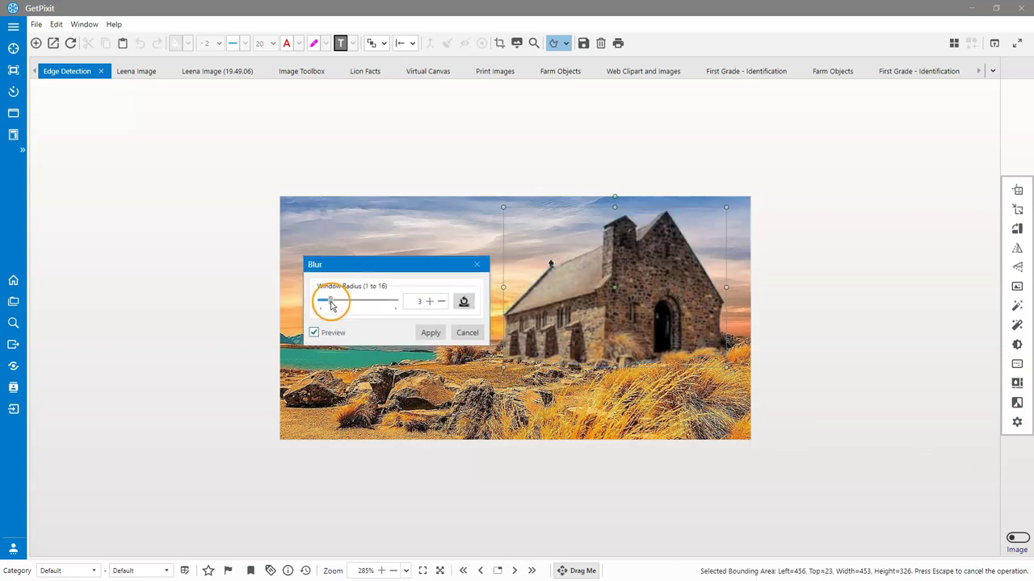
left_click_drag(349, 305, 321, 307)
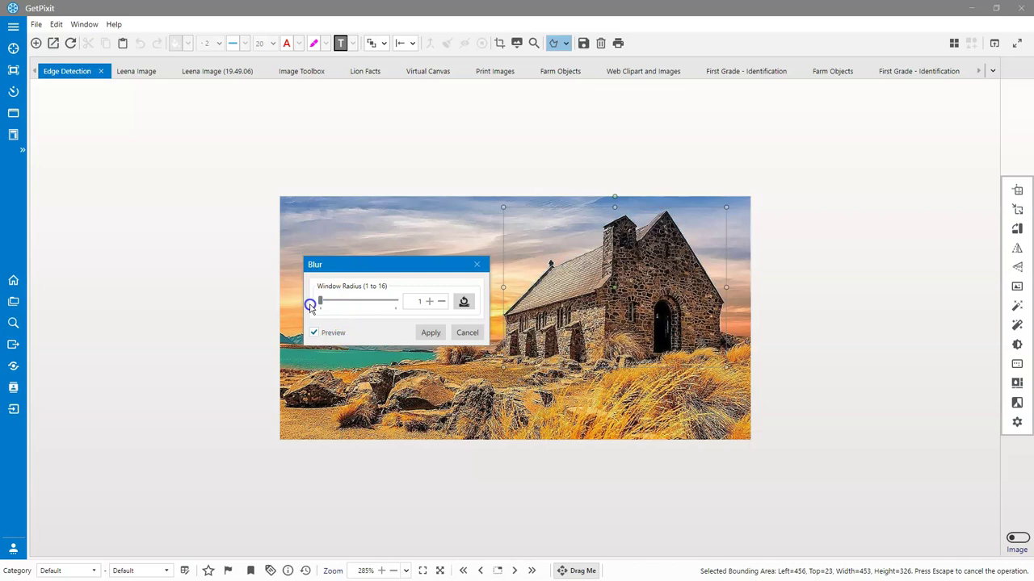
left_click(468, 333)
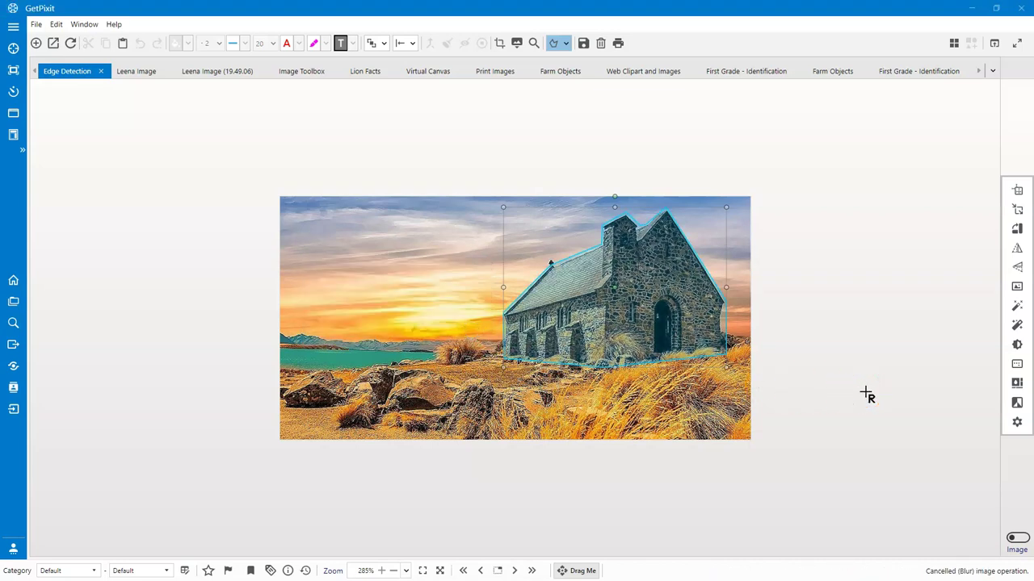
Preview the Halftone effect on the selected church without applying it
left_click(1017, 404)
left_click(1017, 385)
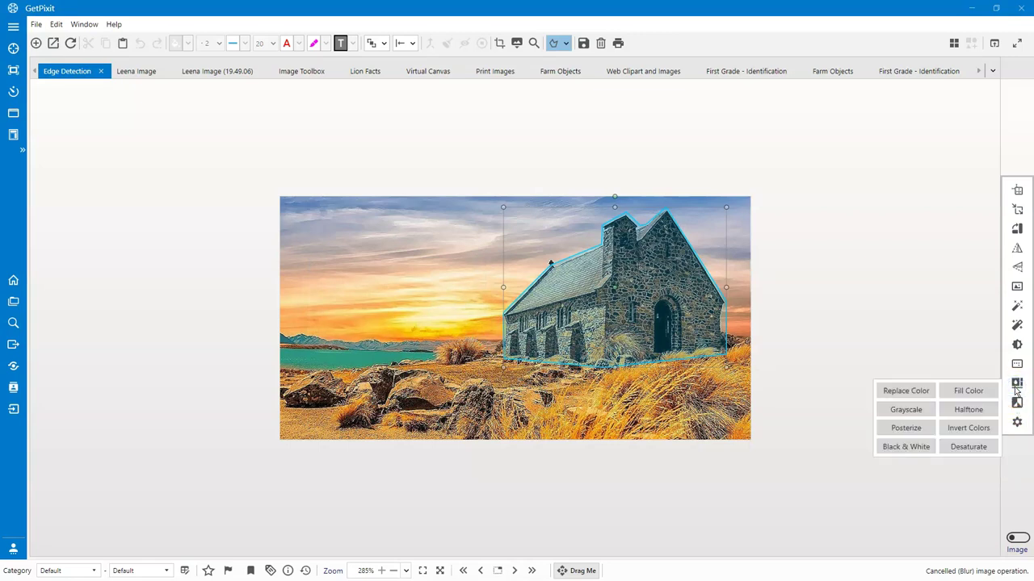
left_click(953, 408)
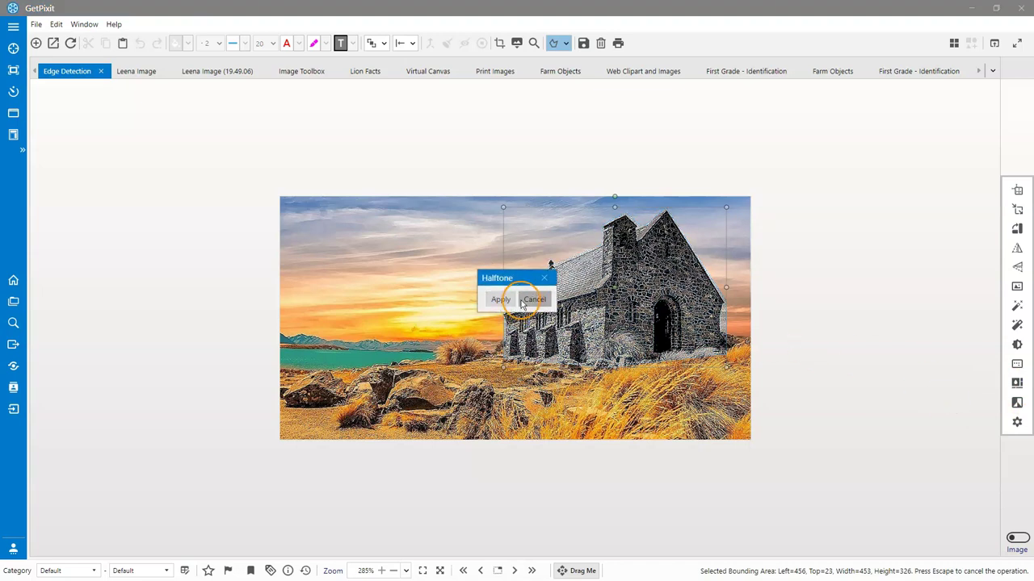
left_click(529, 300)
Preview the Invert Colors effect on the selected church without applying it
left_click(1016, 384)
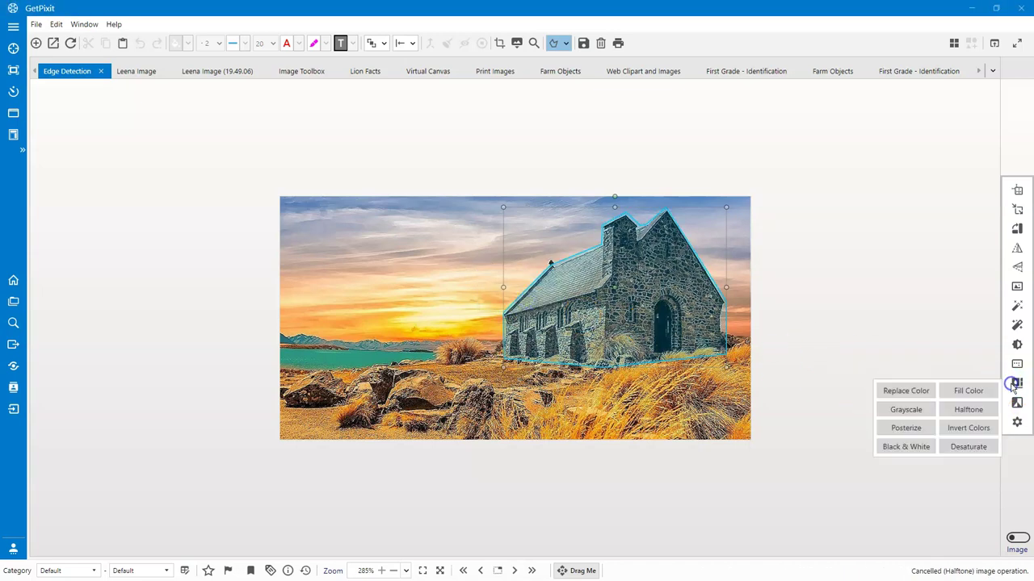
left_click(967, 428)
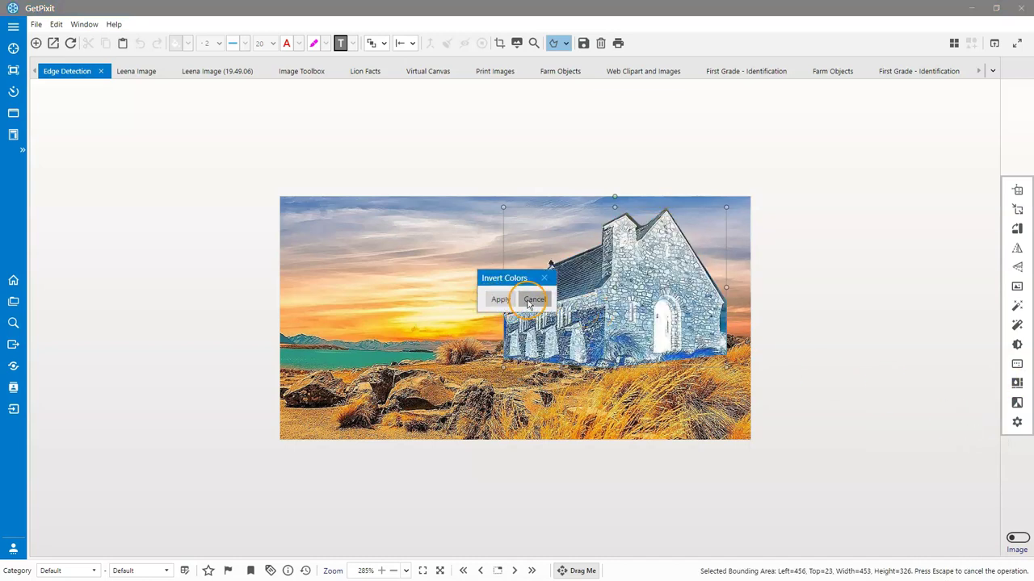
left_click(529, 300)
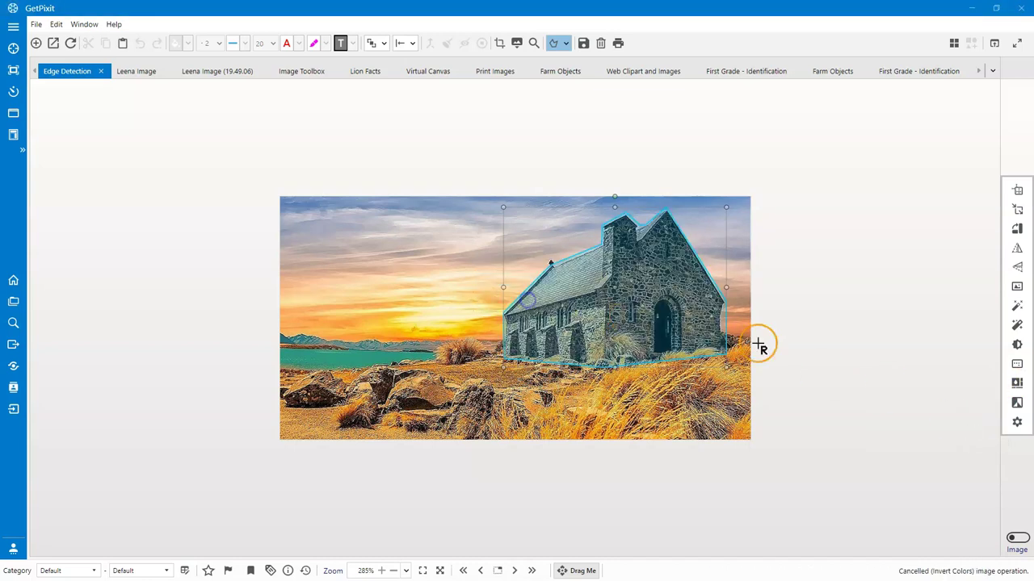
Preview the Desaturate effect on the selected church without applying it
left_click(1016, 384)
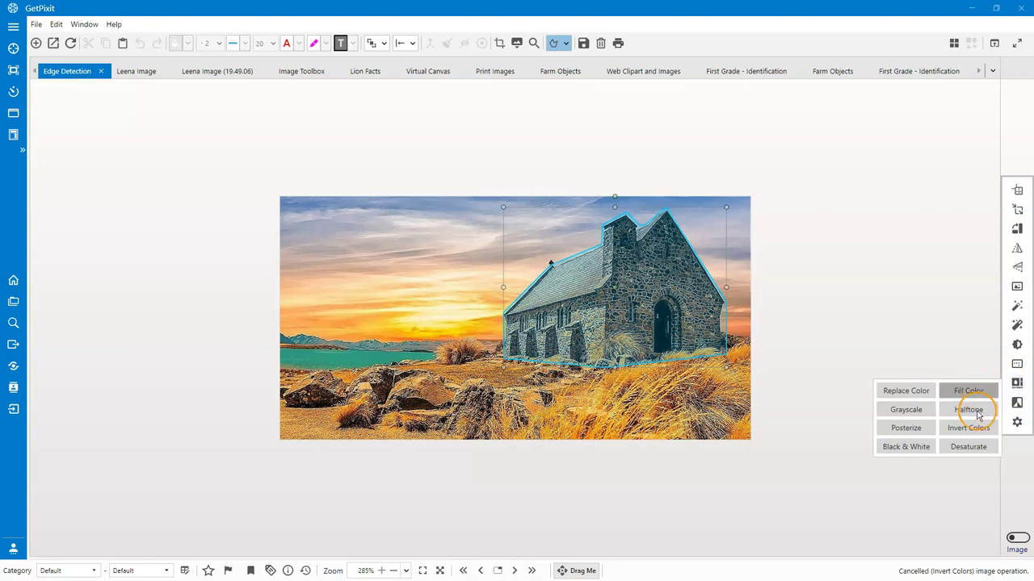
left_click(973, 447)
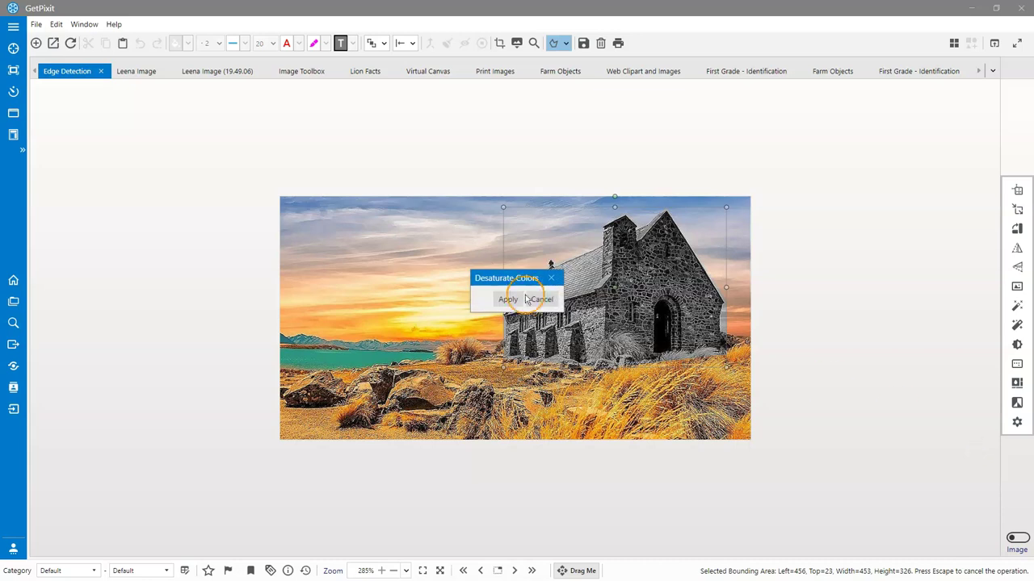
left_click(539, 299)
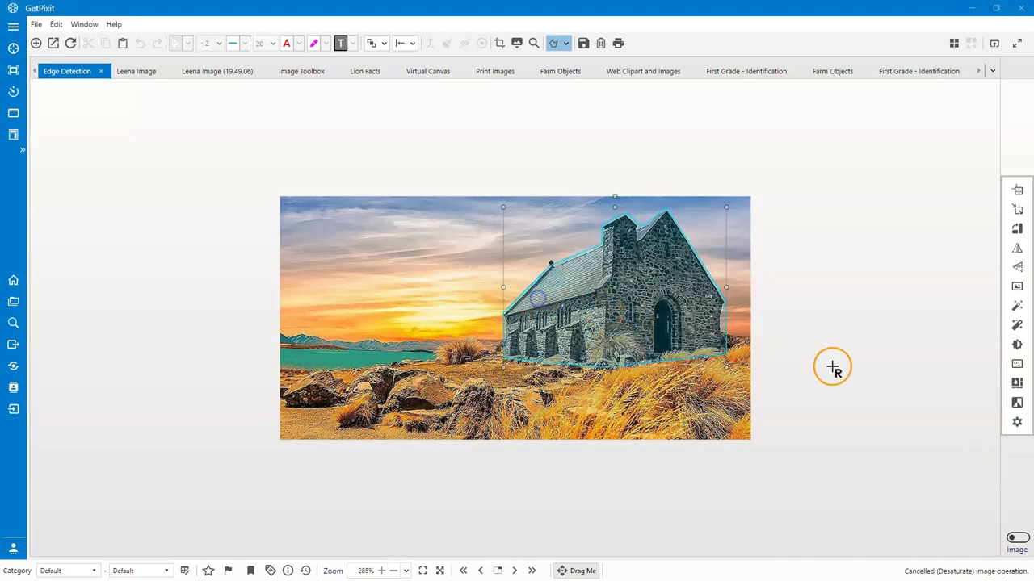
Preview the Halftone effect on the selected church once more, without applying it
left_click(1016, 384)
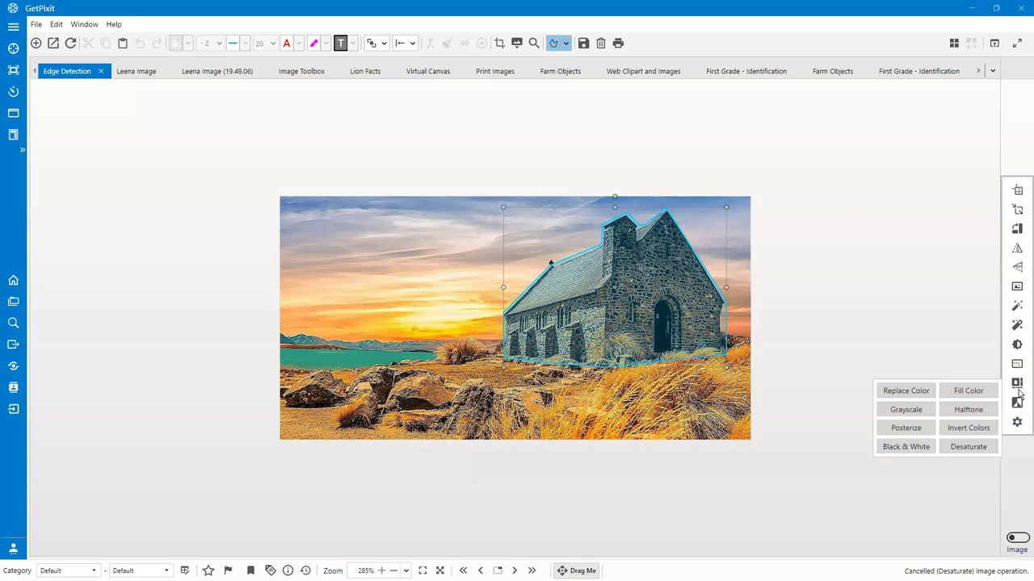
left_click(993, 409)
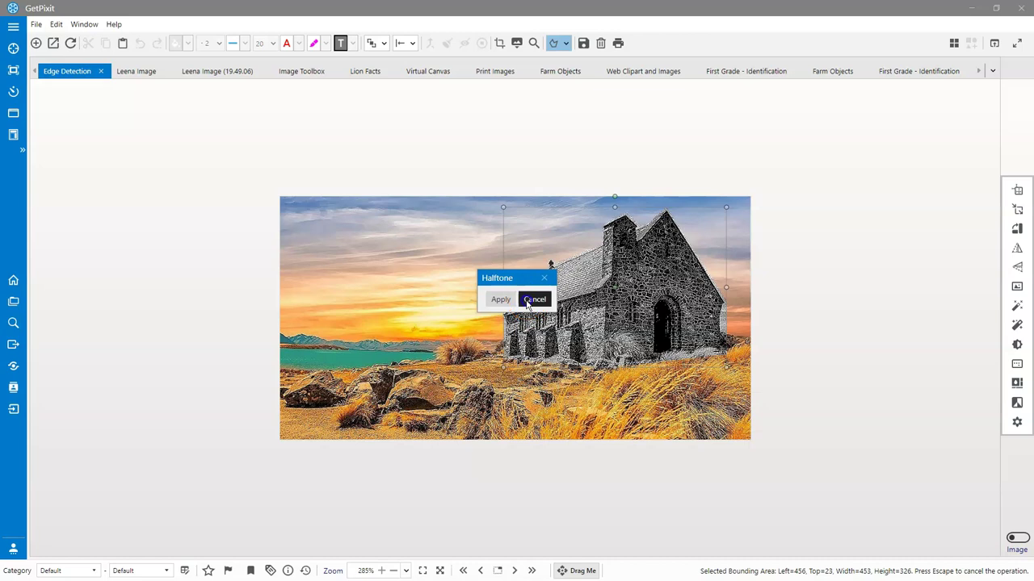
left_click(530, 298)
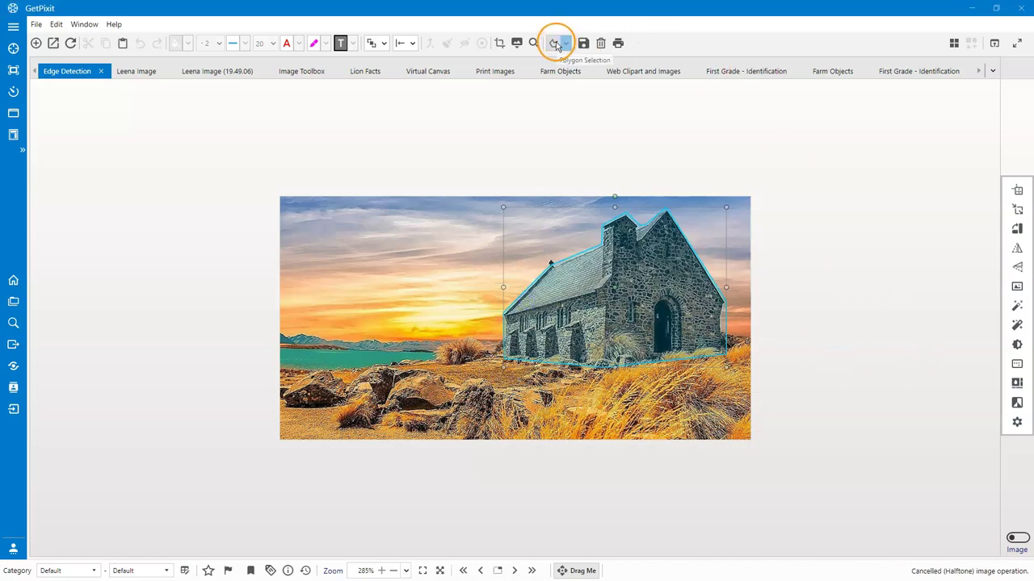
End the church selection and place an elliptical selection about 177 by 233 pixels over the woman's face in Leena Image
left_click(555, 46)
left_click(136, 71)
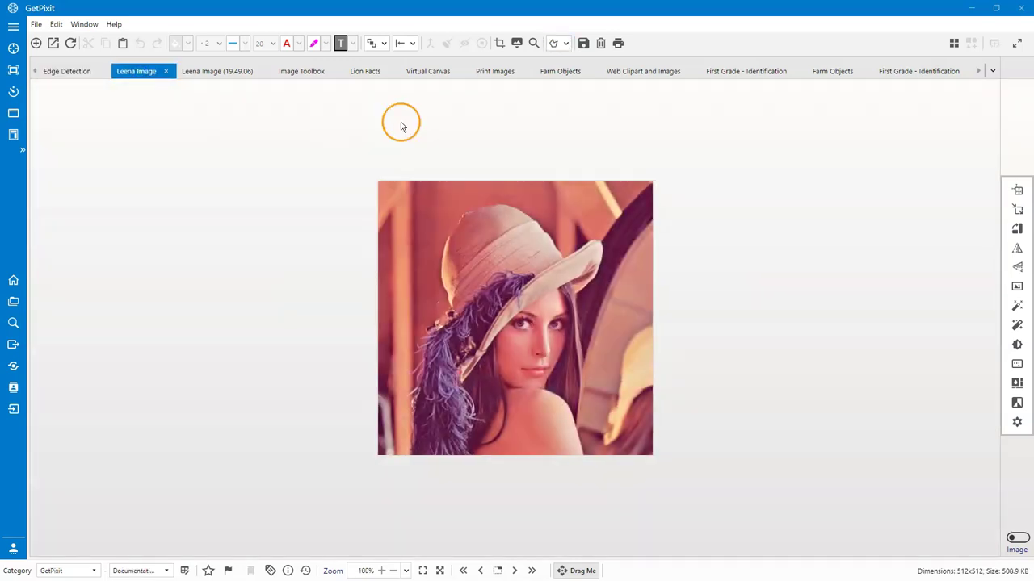
left_click(566, 43)
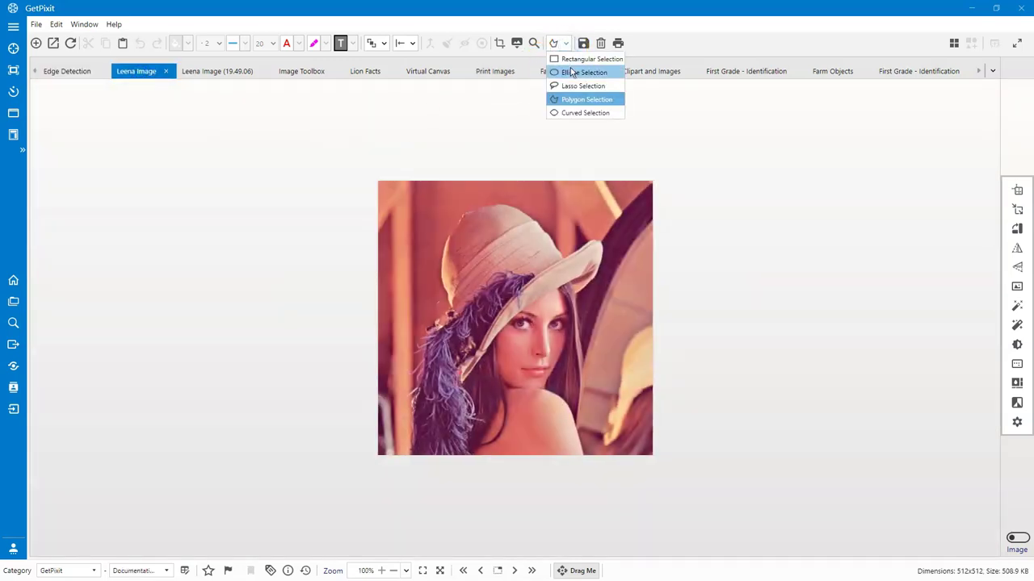
left_click(571, 72)
left_click_drag(487, 276, 581, 401)
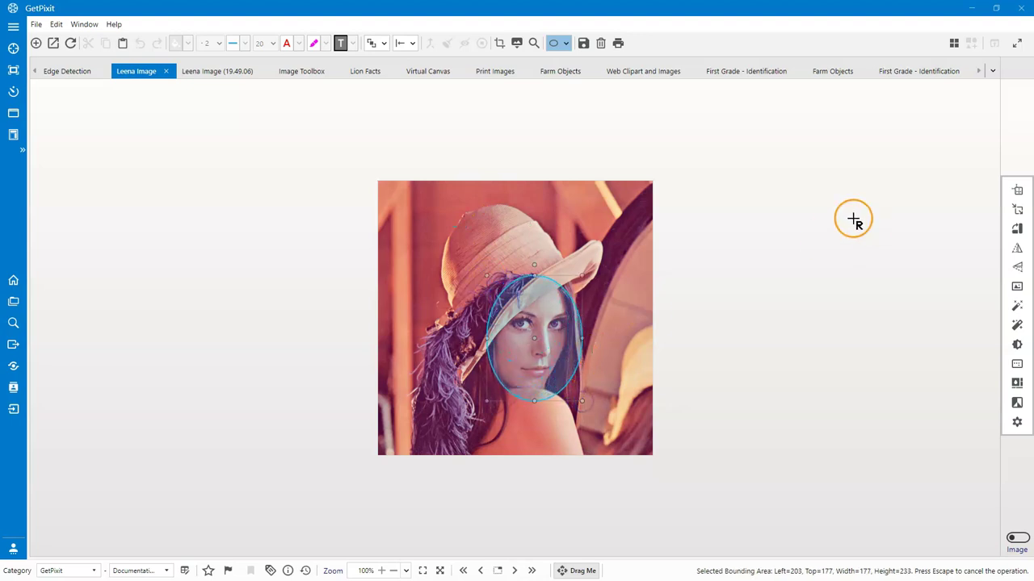
left_click_drag(536, 348, 530, 337)
left_click_drag(530, 334, 528, 336)
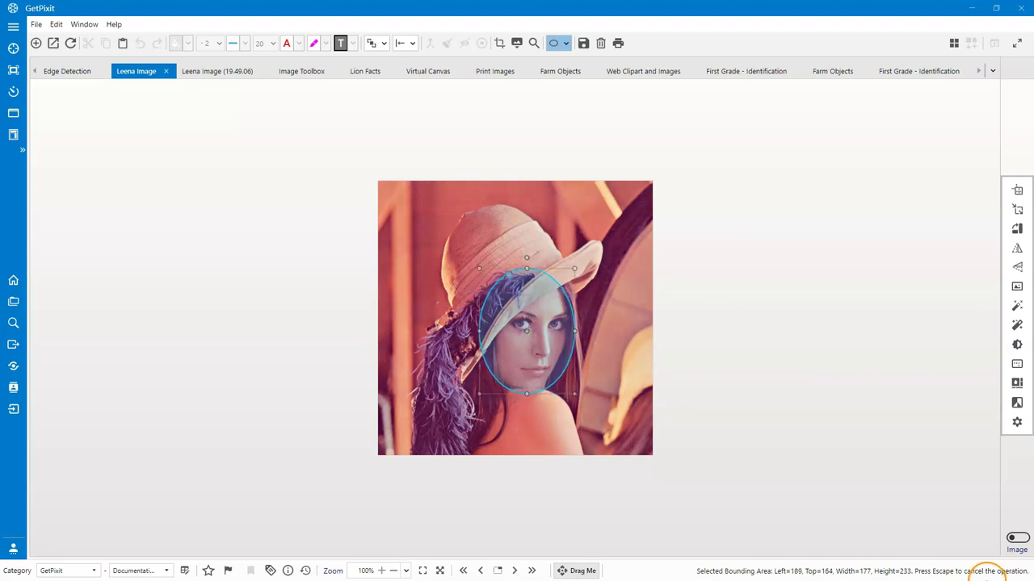
Preview the Oil Paint effect on the selected face with radii of 3 and 2, without applying it, and clear the selection
left_click(1016, 425)
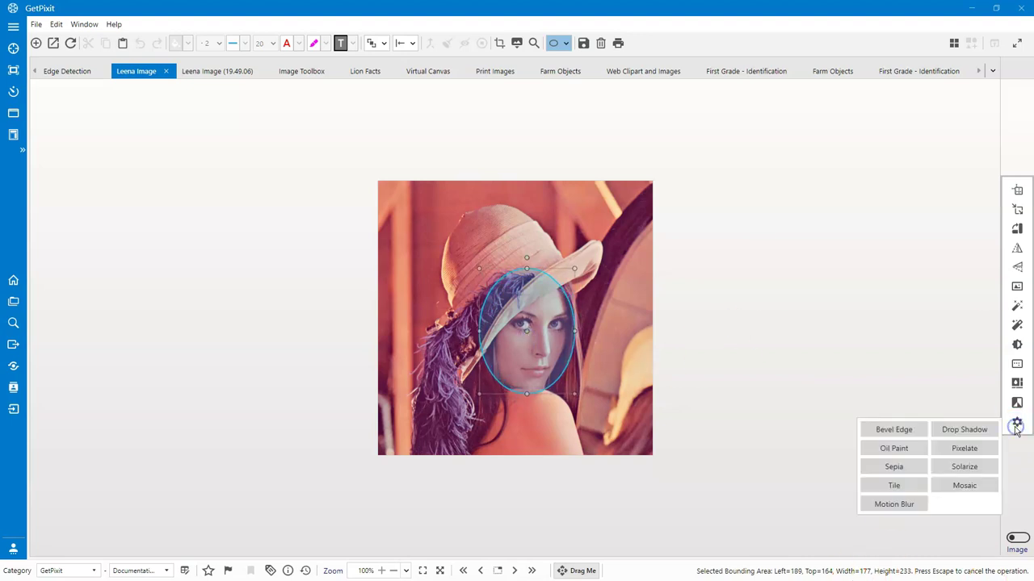
left_click(894, 449)
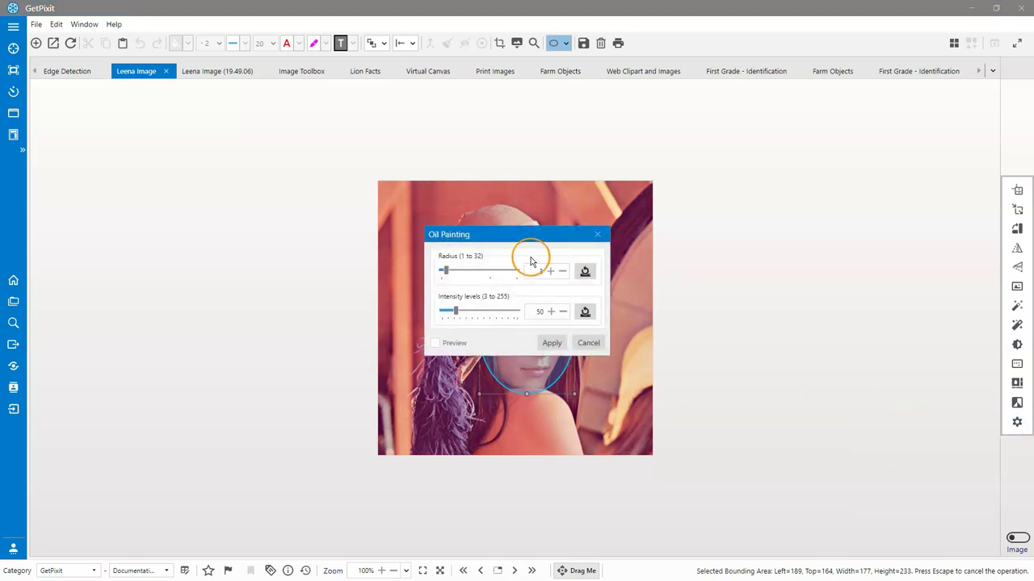
left_click_drag(526, 238, 782, 252)
left_click(723, 360)
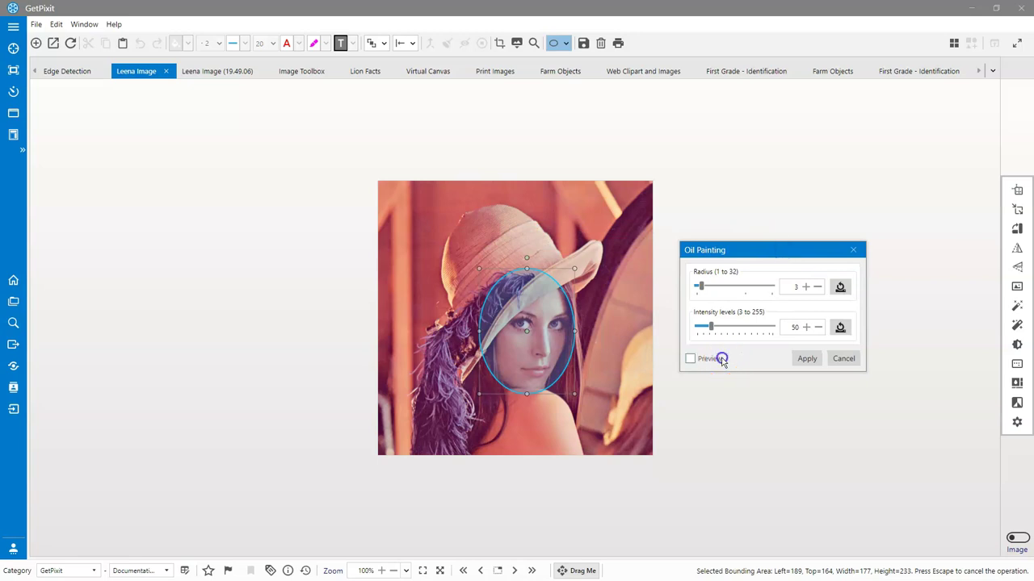
left_click(701, 286)
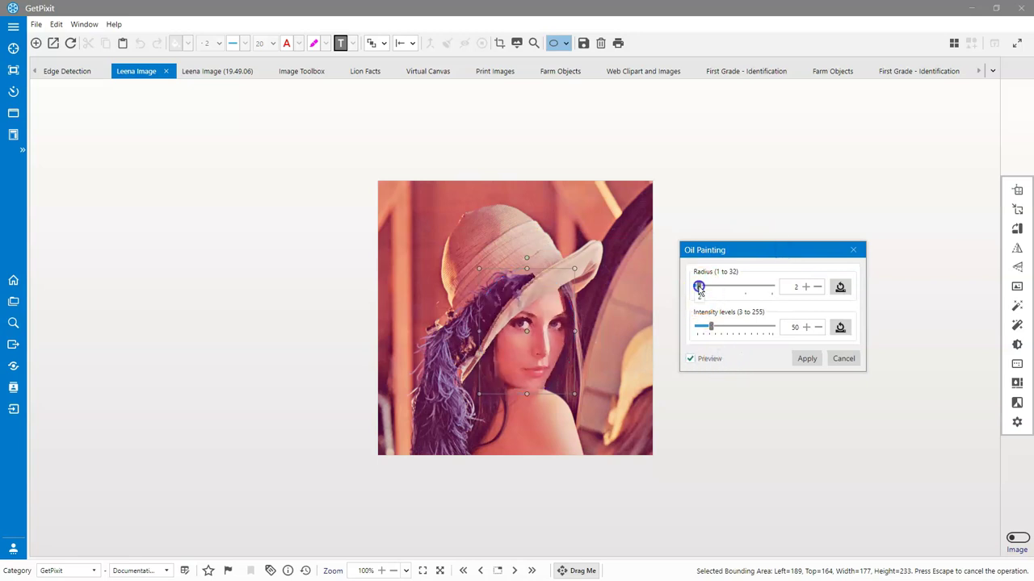
left_click_drag(702, 290, 700, 290)
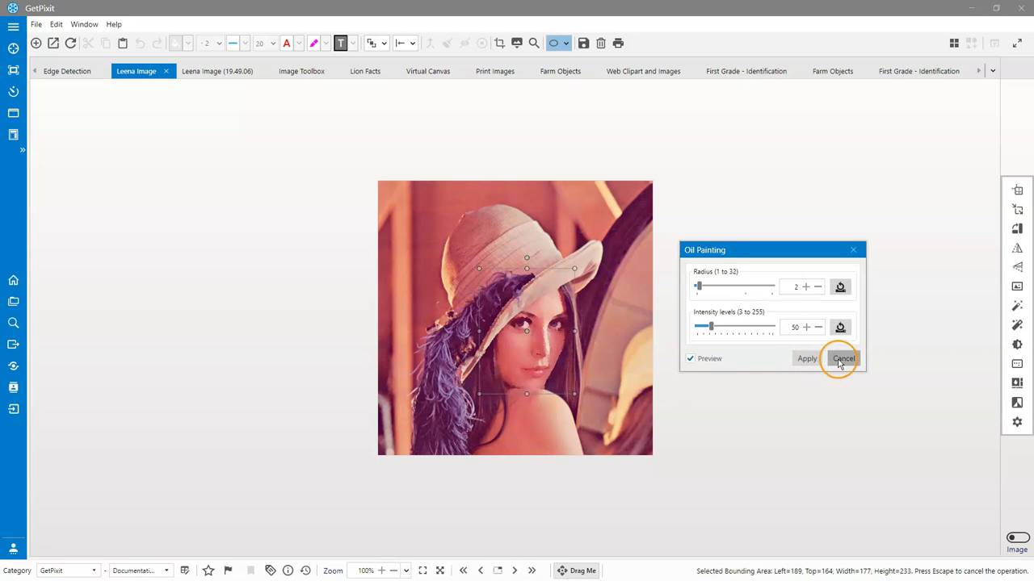
left_click(708, 360)
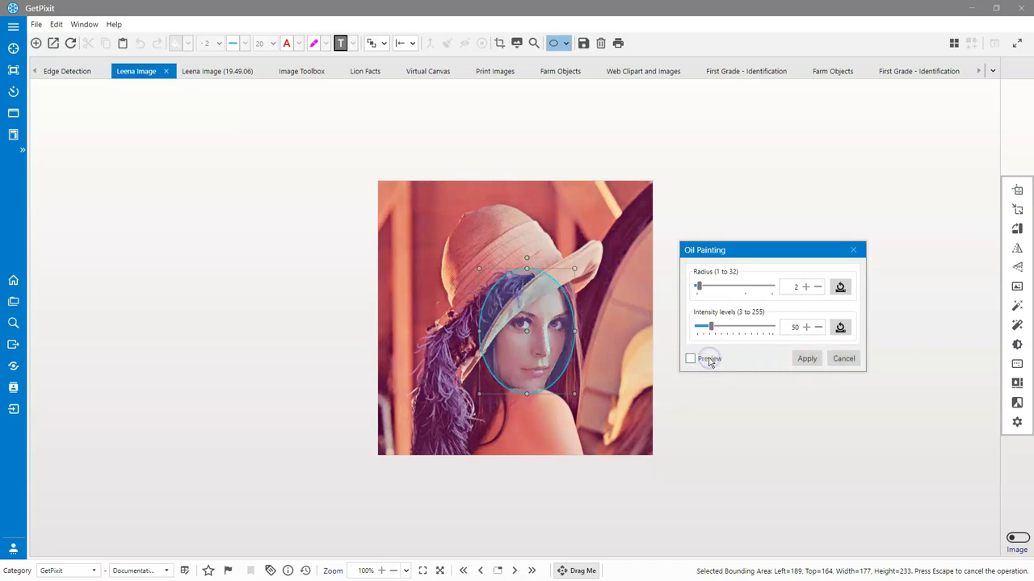
left_click(842, 358)
left_click(840, 356)
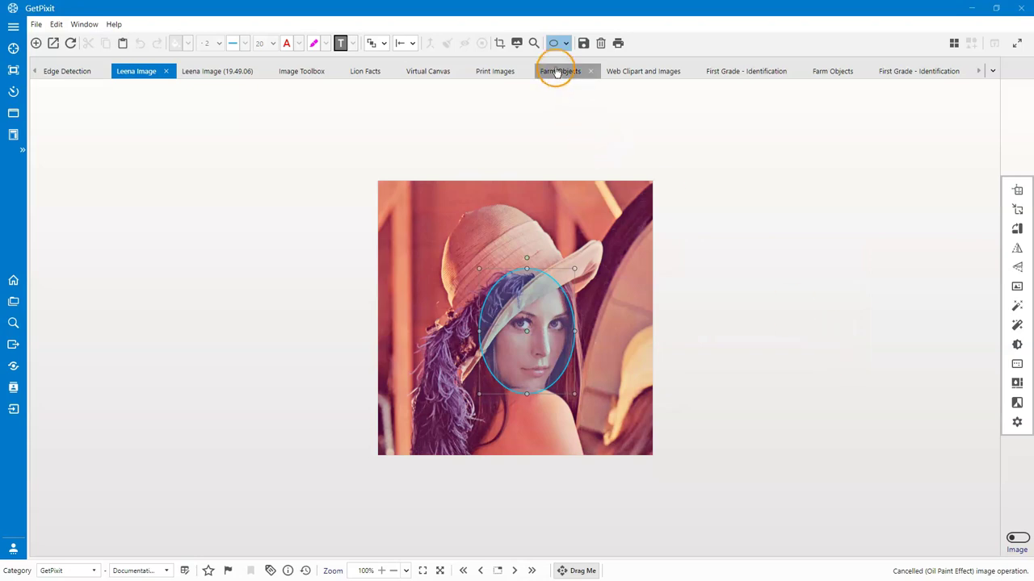
left_click(661, 179)
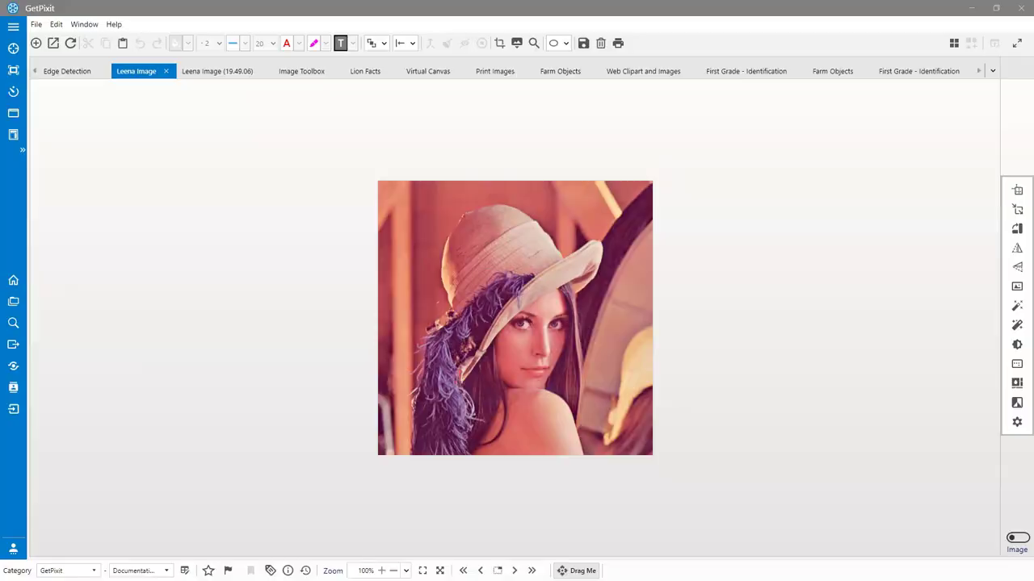
Switch to the browser, import the Pexels photo of five kittens into GetPixit with the web download accepted, and minimize the browser
key("alt+Tab")
left_click_drag(826, 53, 429, 100)
left_click(251, 333)
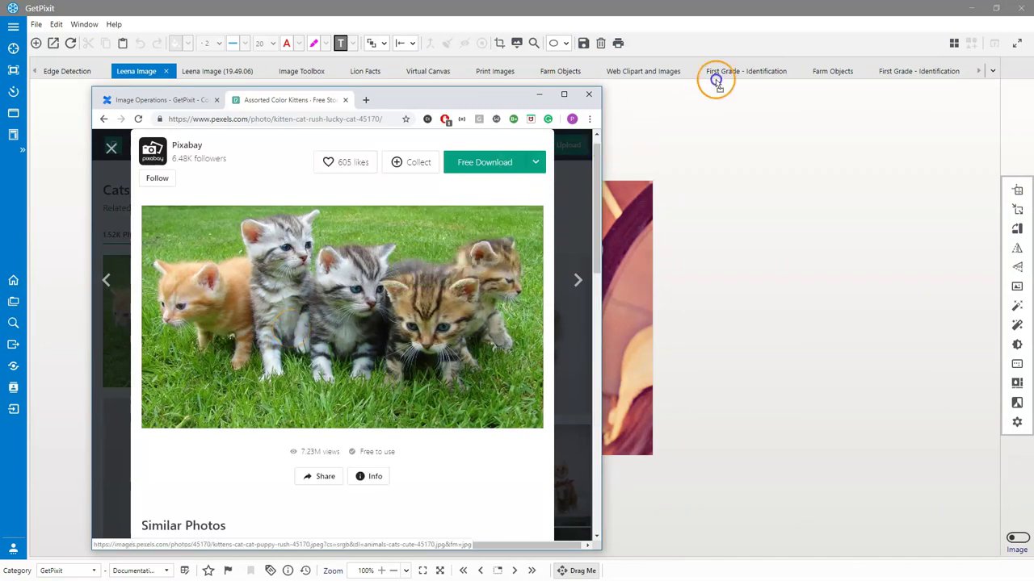
left_click(756, 46)
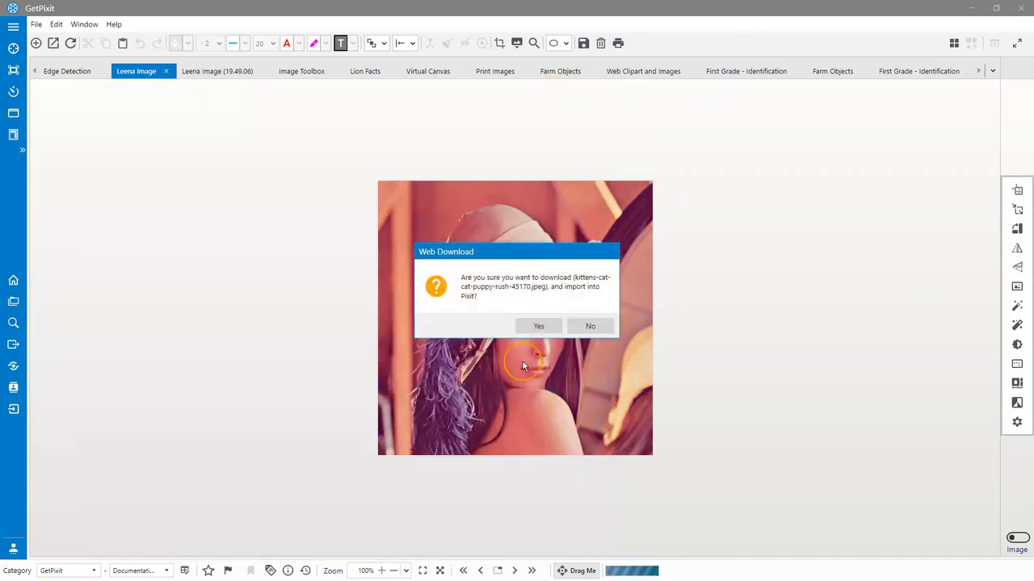
left_click(535, 330)
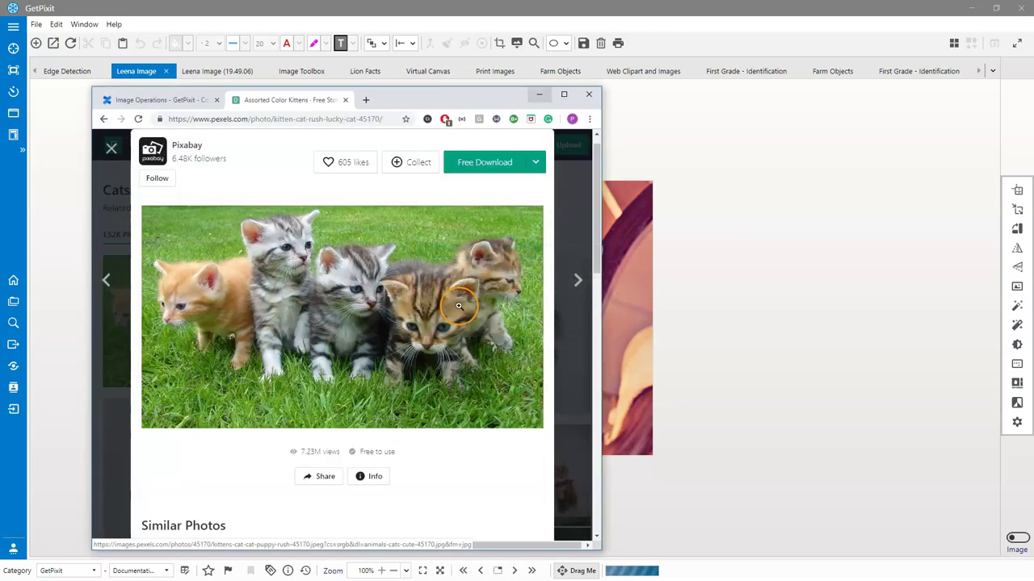
left_click(539, 94)
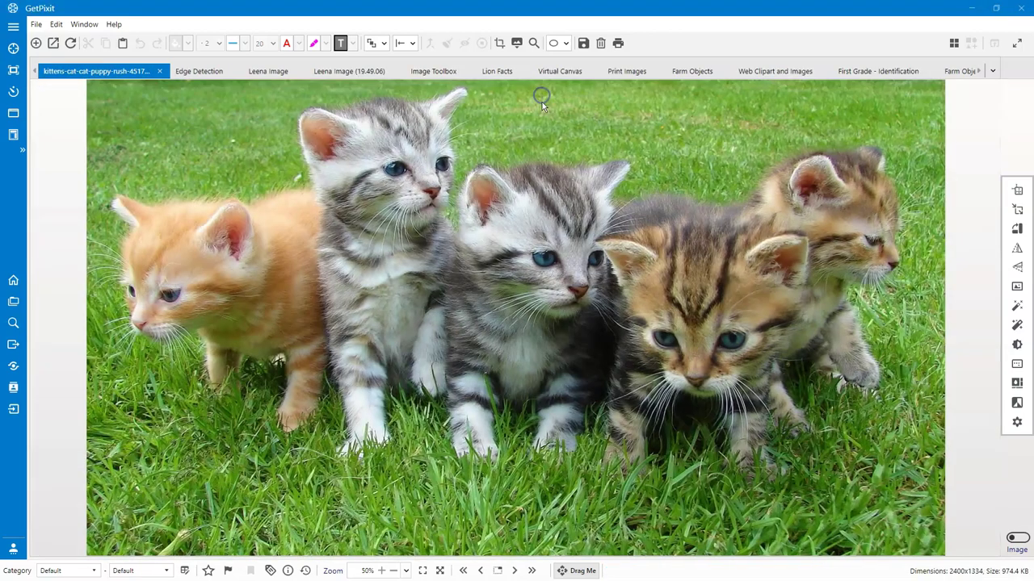
Rename the imported kitten photo's tab as Kittens
double_click(121, 73)
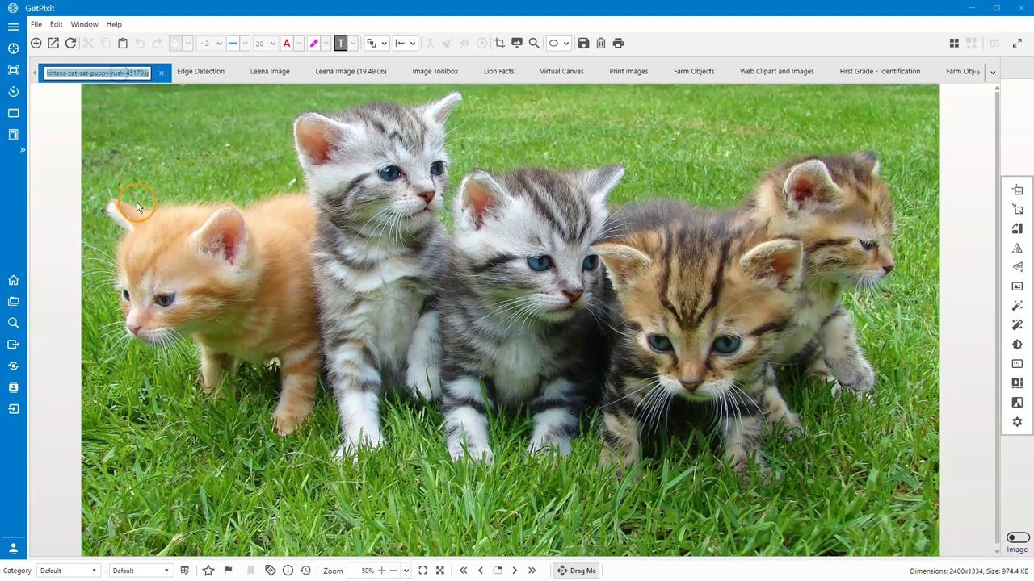
type("Kittens")
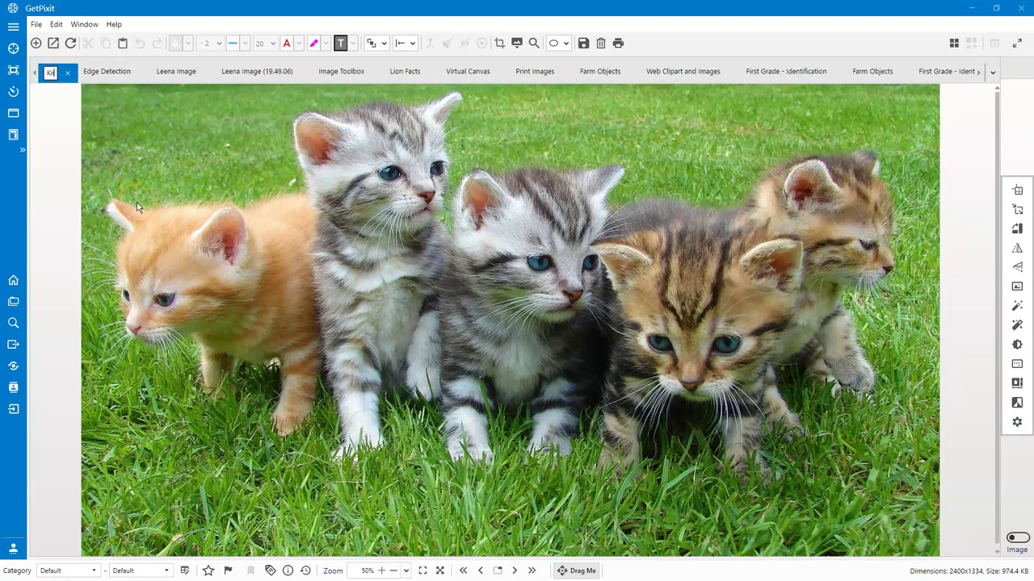
key("Return")
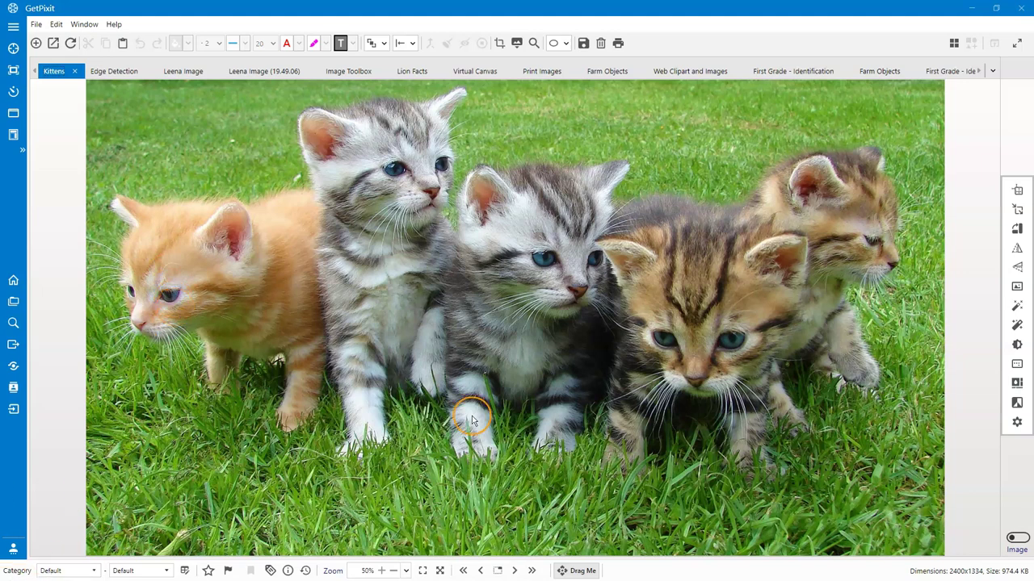
left_click(422, 571)
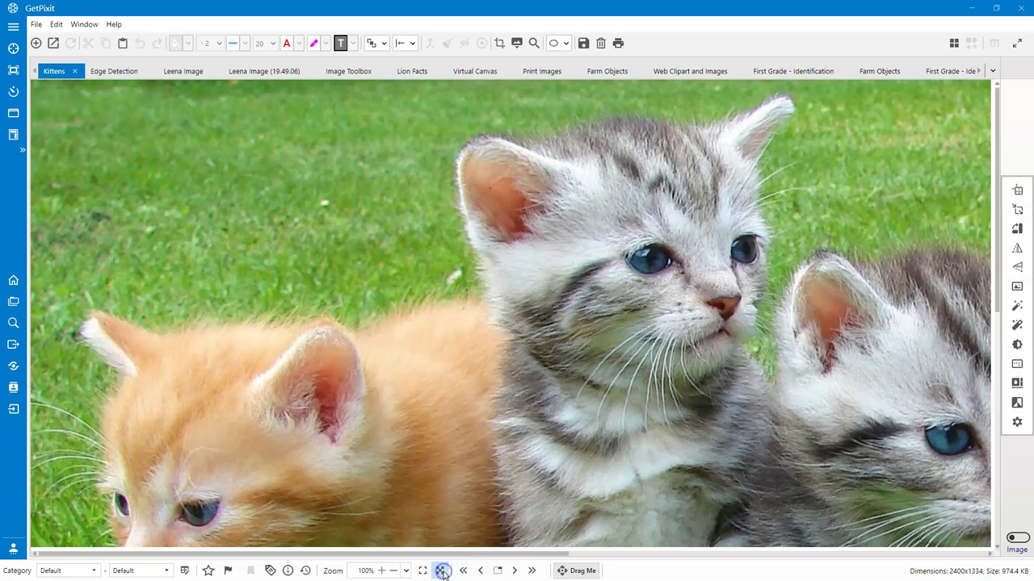
left_click(441, 571)
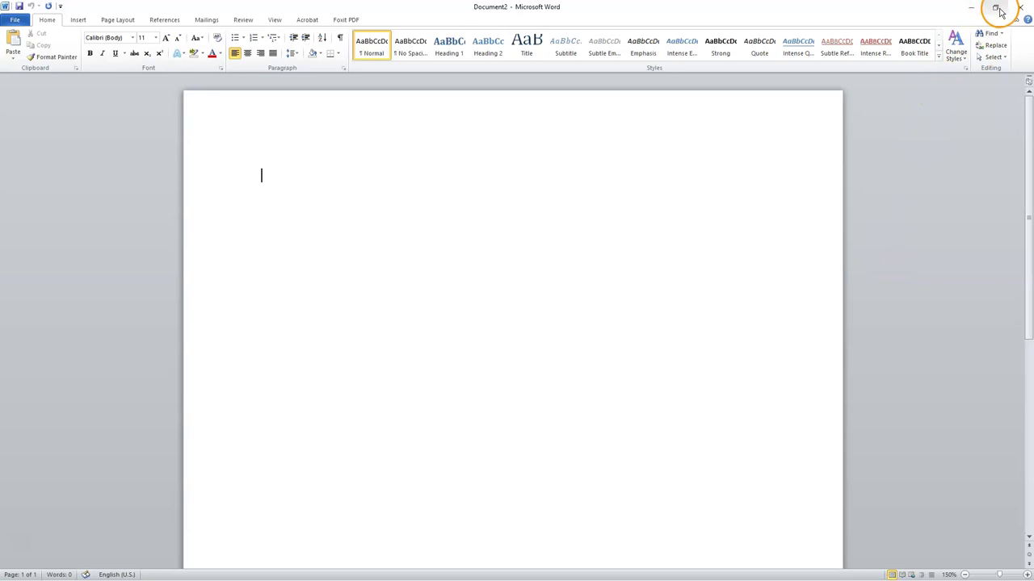
Return from Word to GetPixit, select a near-square region around the orange kitten's head and copy the region to the clipboard without a border
left_click(973, 9)
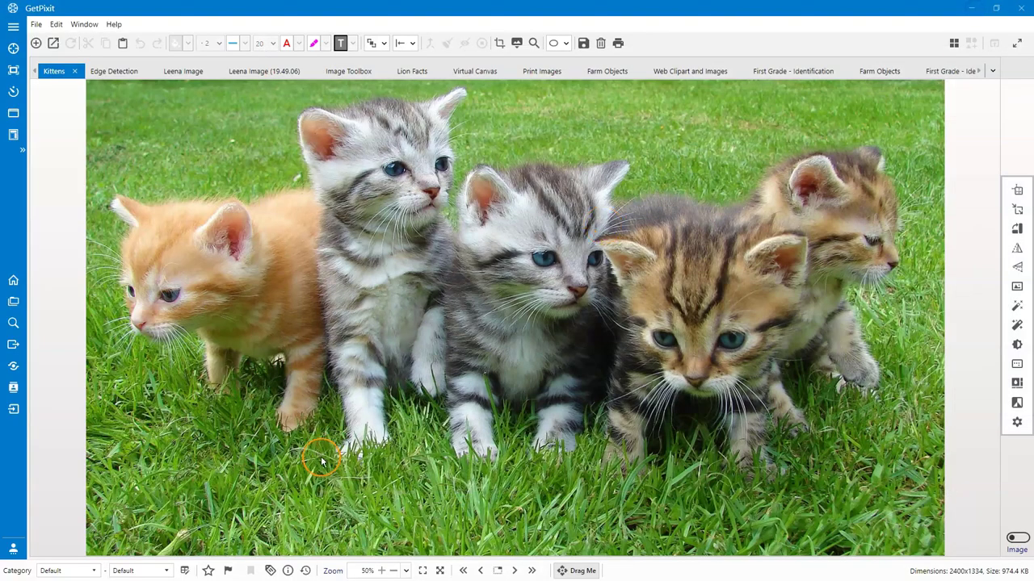
left_click(277, 479)
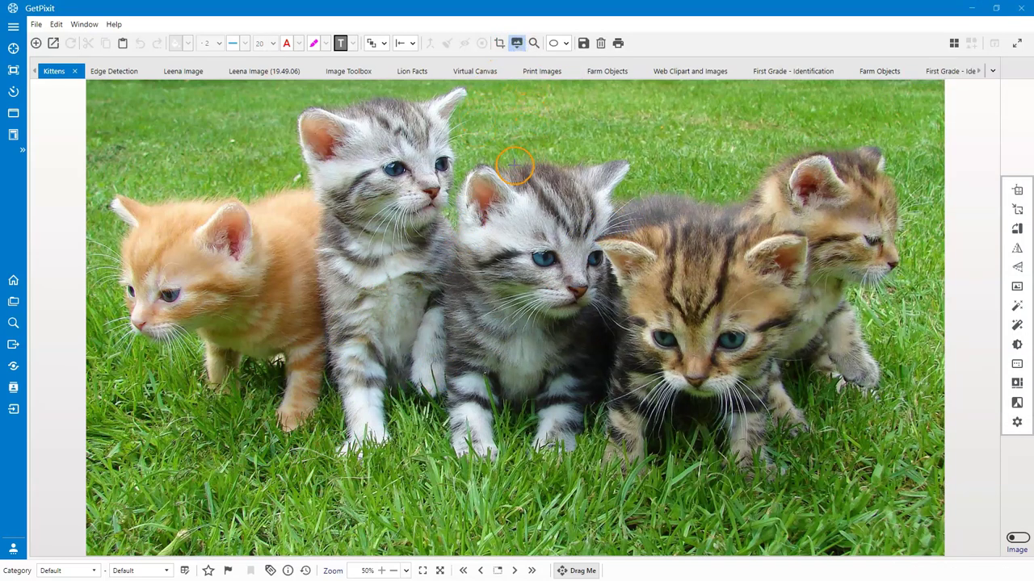
left_click_drag(95, 179, 282, 374)
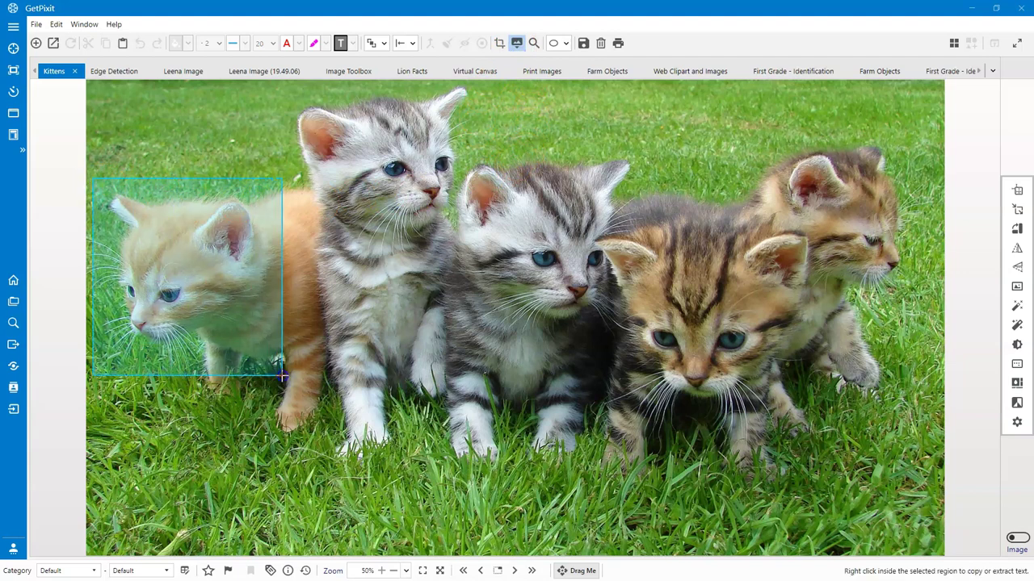
right_click(202, 310)
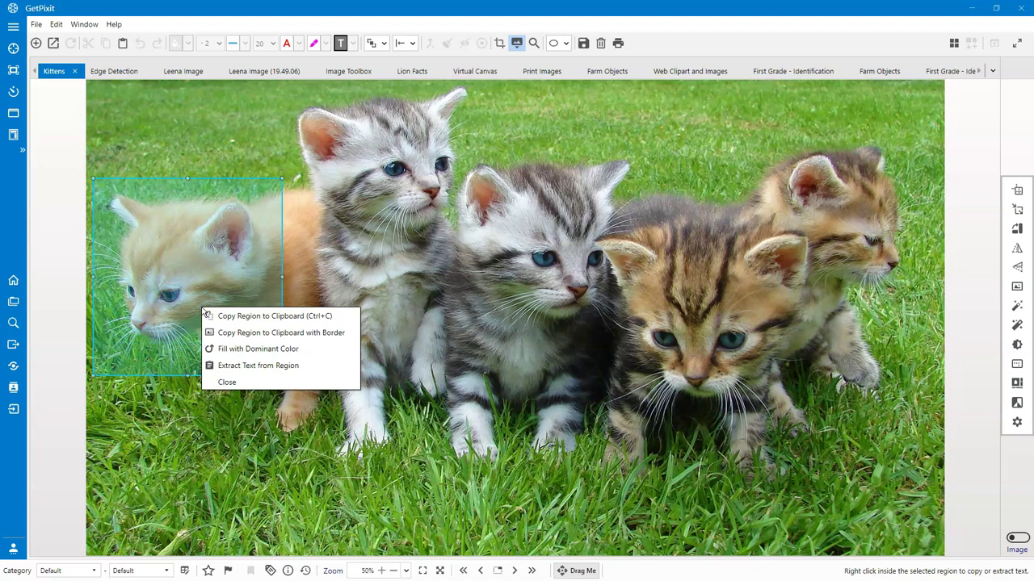
left_click(233, 316)
left_click(237, 339)
left_click(232, 351)
left_click(234, 367)
left_click(243, 318)
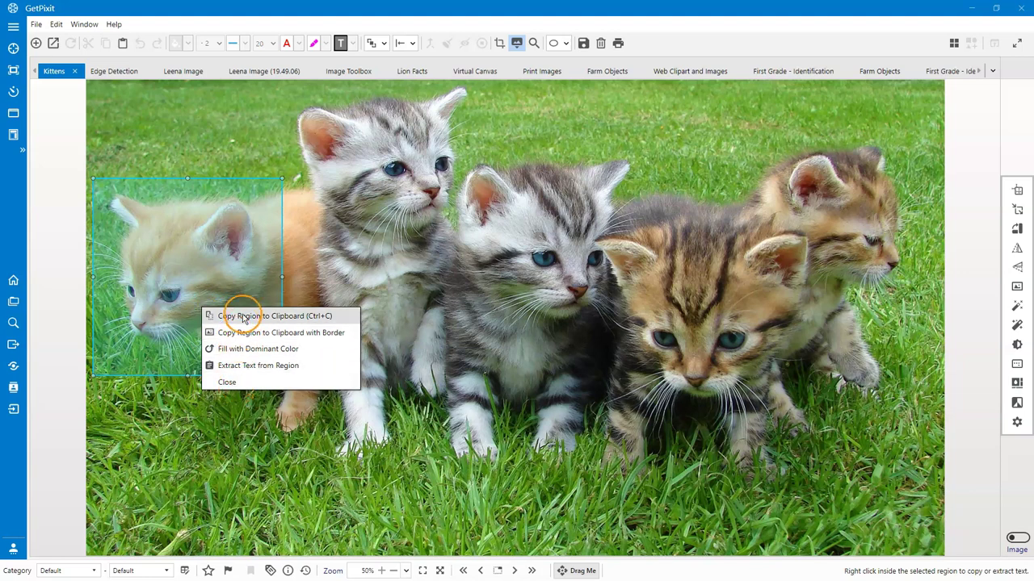
left_click(242, 316)
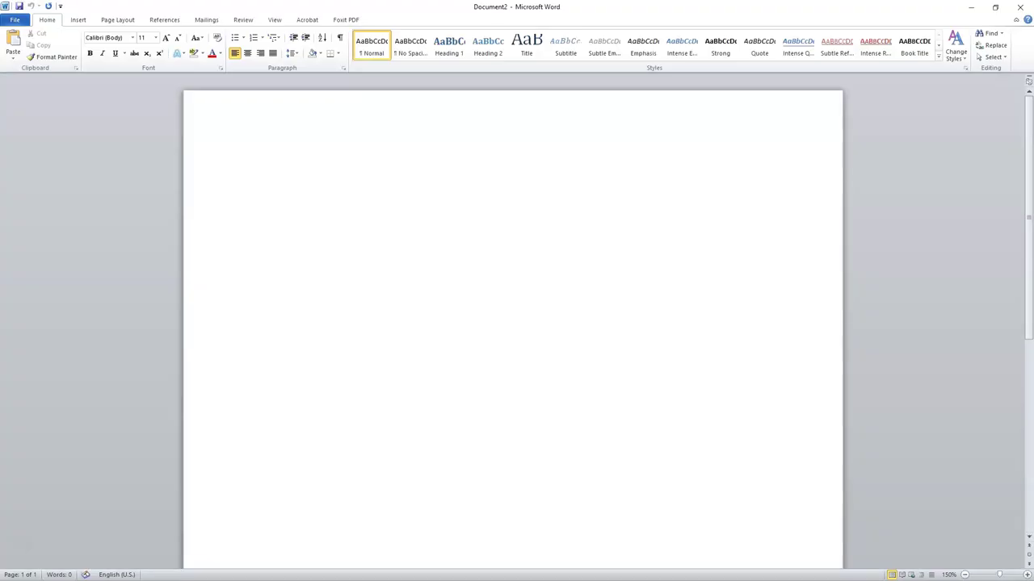
Paste the orange kitten into the blank Word document, shrink the picture to a small thumbnail, and minimize Word
left_click(323, 132)
key("ctrl+v")
left_click(362, 261)
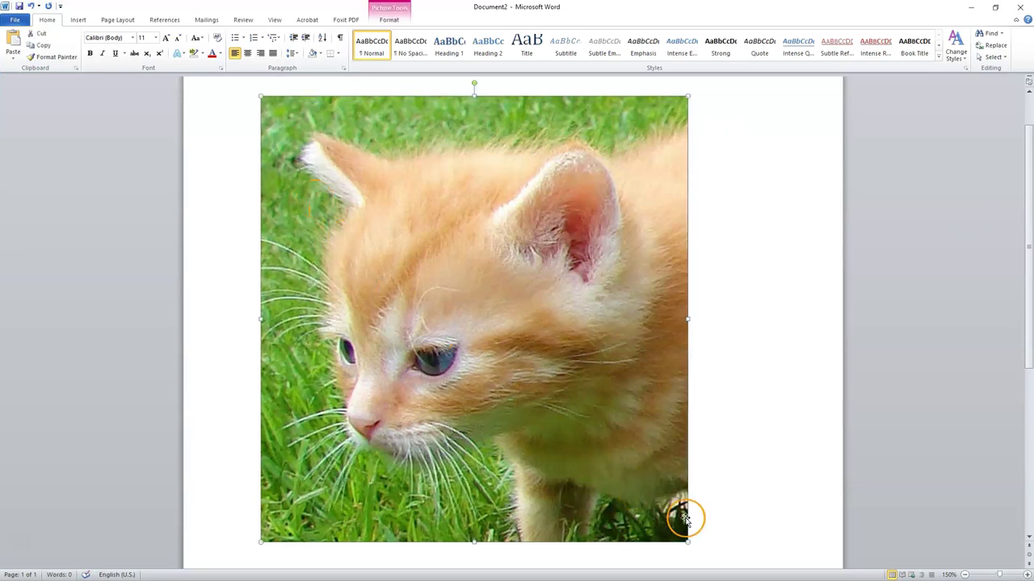
left_click_drag(687, 542, 351, 190)
left_click(399, 224)
left_click(632, 168)
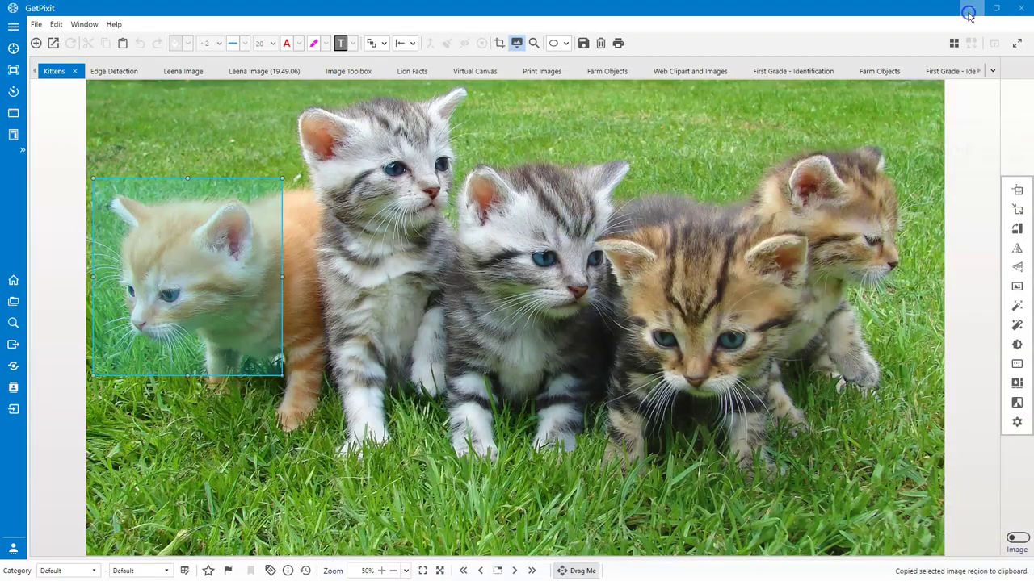
left_click(971, 7)
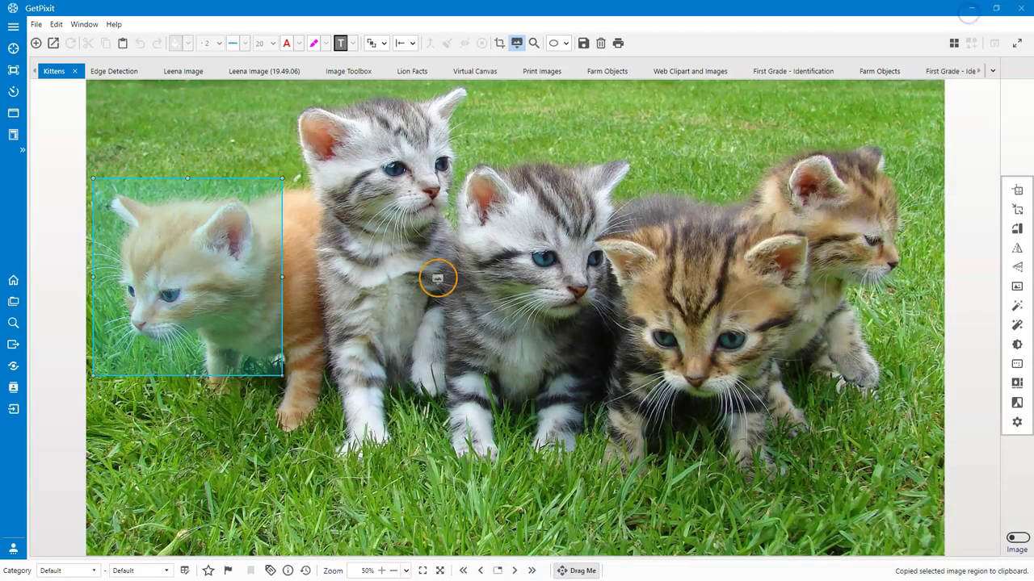
Move the selected region over the head of the tall grey kitten beside the orange one and copy it to the clipboard
left_click_drag(199, 282, 386, 186)
right_click(386, 186)
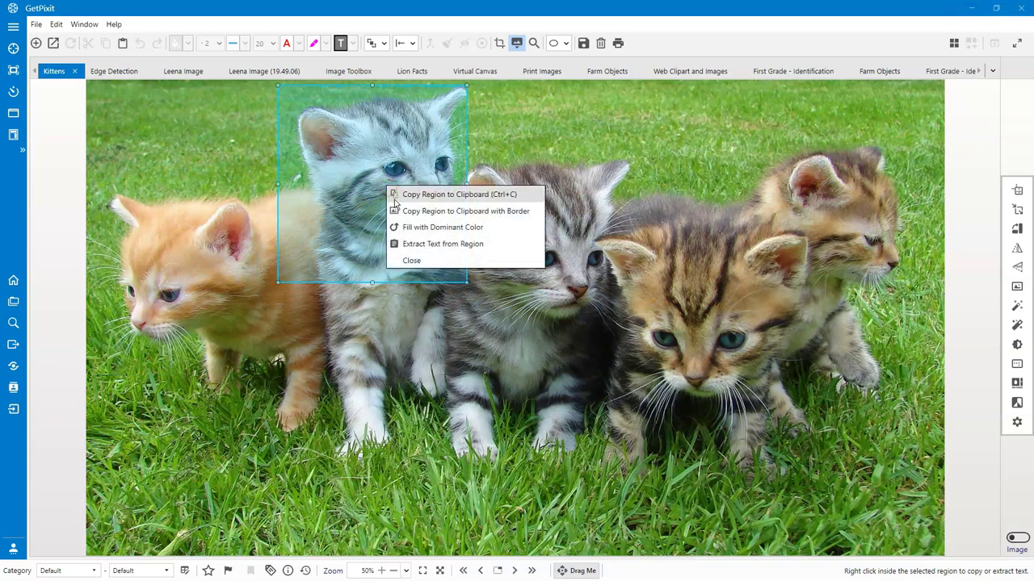
left_click(398, 196)
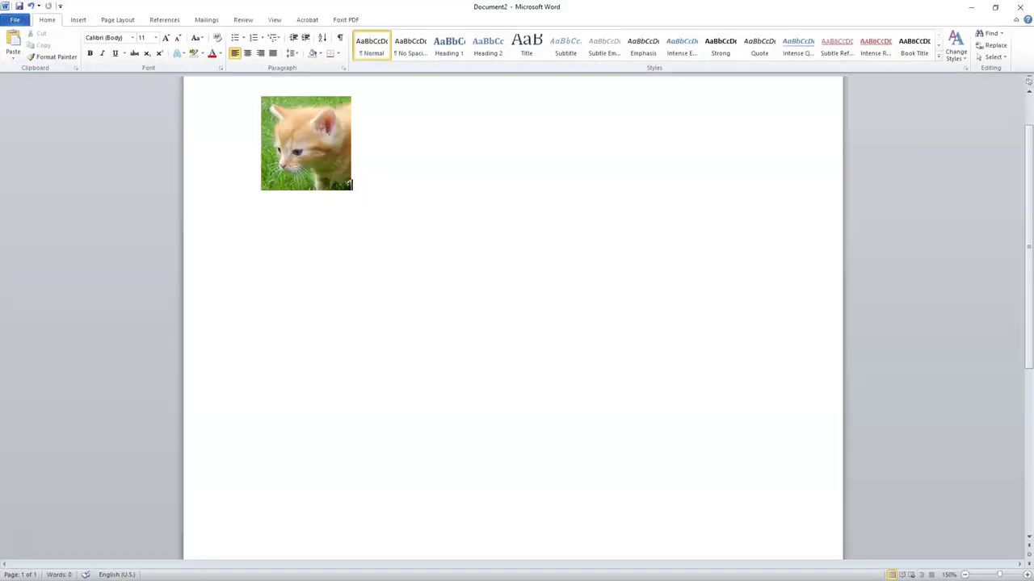
Paste the tall grey kitten after the orange one in Word, shrink it to the same thumbnail size, and minimize Word
left_click(372, 160)
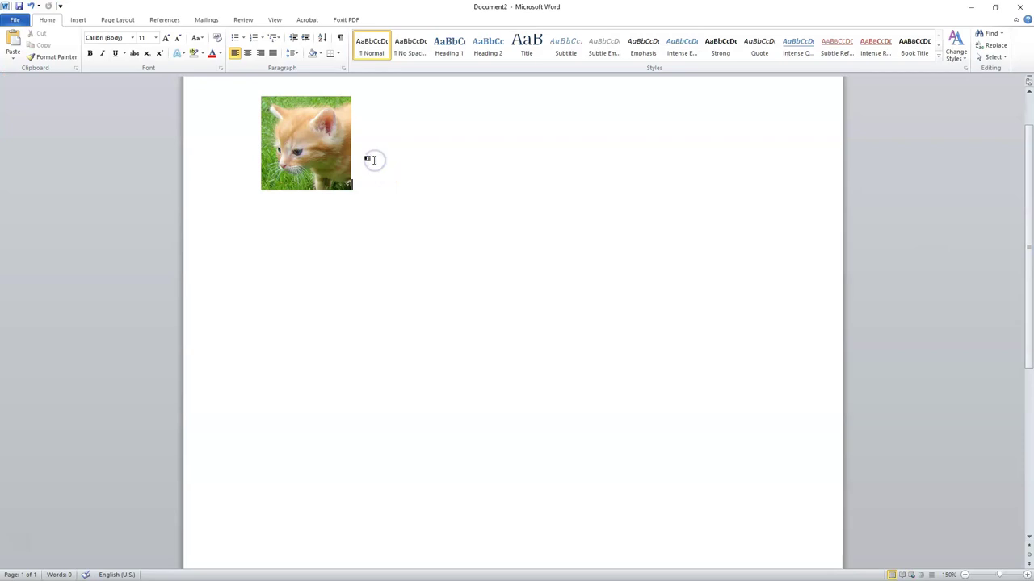
key("ctrl+v")
left_click(641, 500)
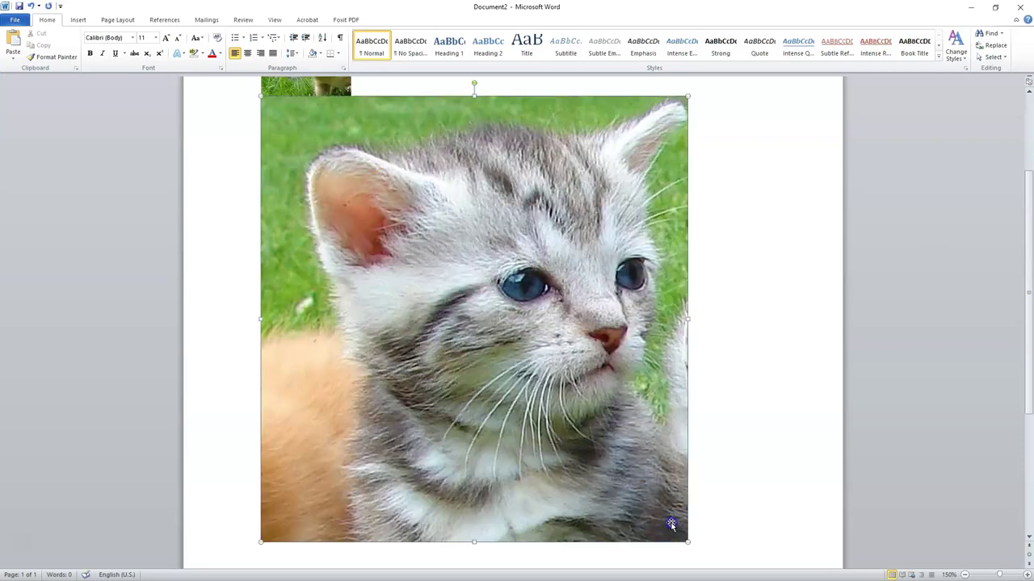
left_click_drag(687, 541, 349, 138)
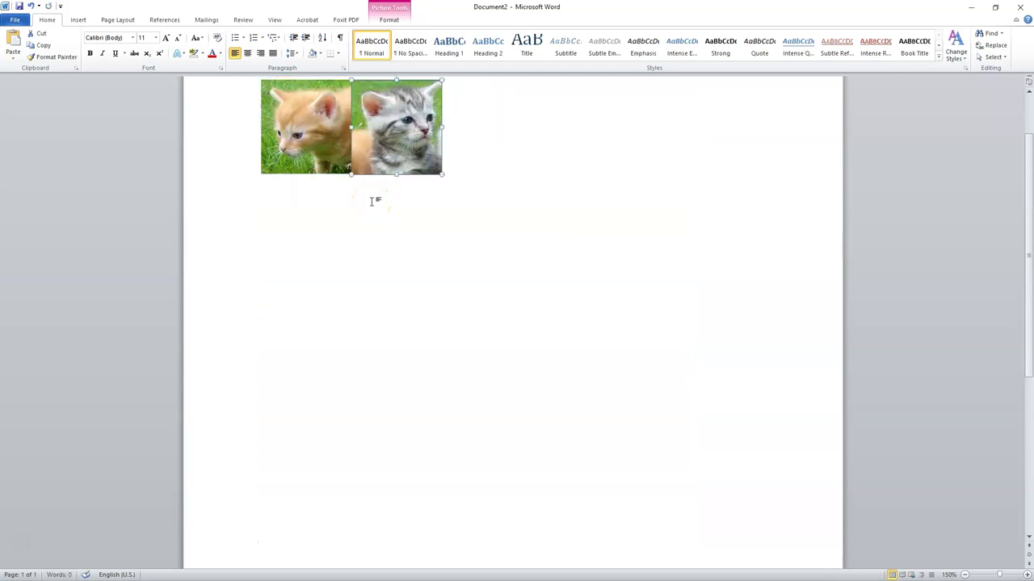
scroll(762, 304, "up", 2)
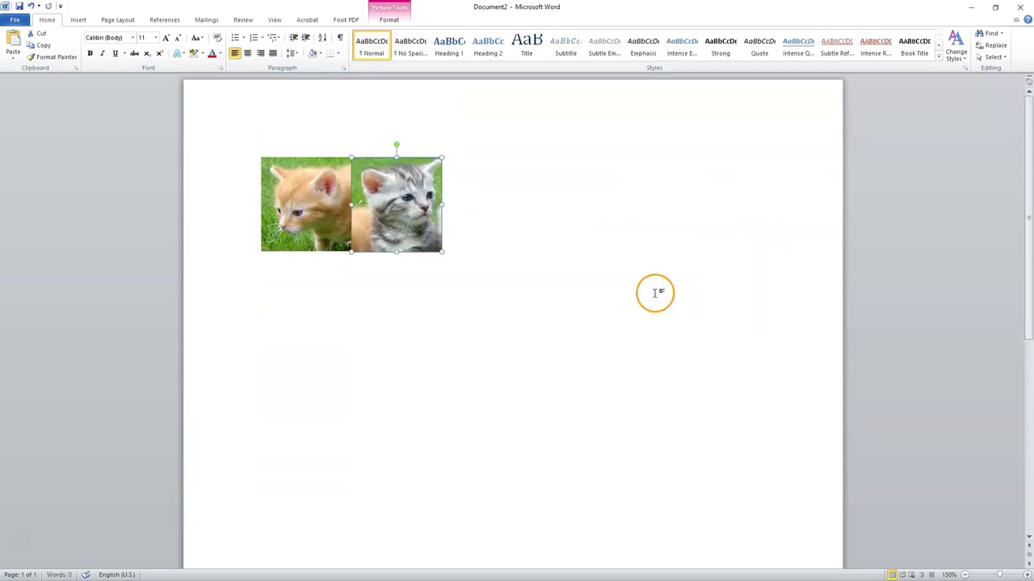
left_click(971, 7)
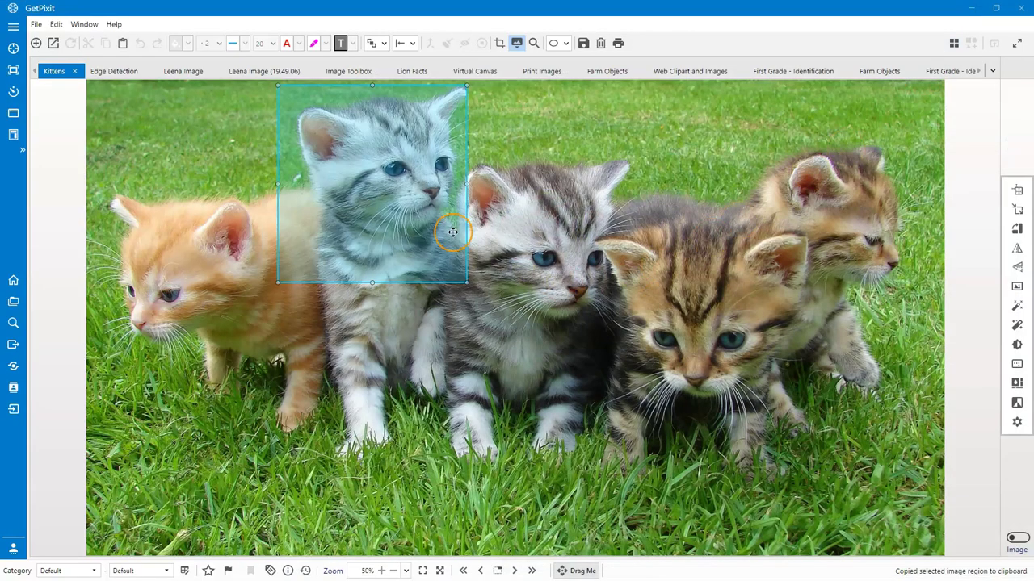
Move the selected region over the middle kitten's head and copy it to the clipboard
left_click_drag(388, 198, 551, 249)
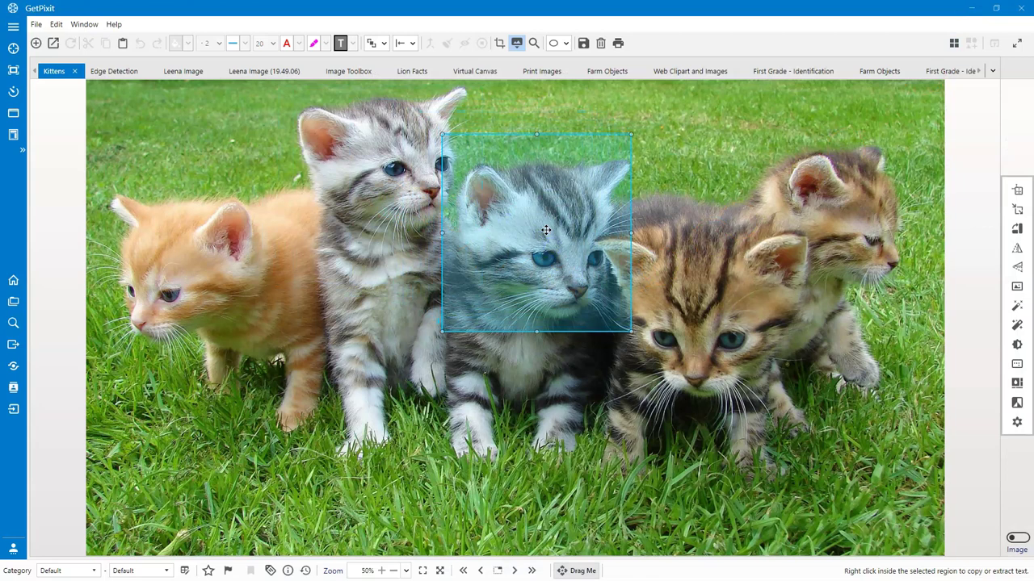
right_click(546, 231)
left_click(552, 238)
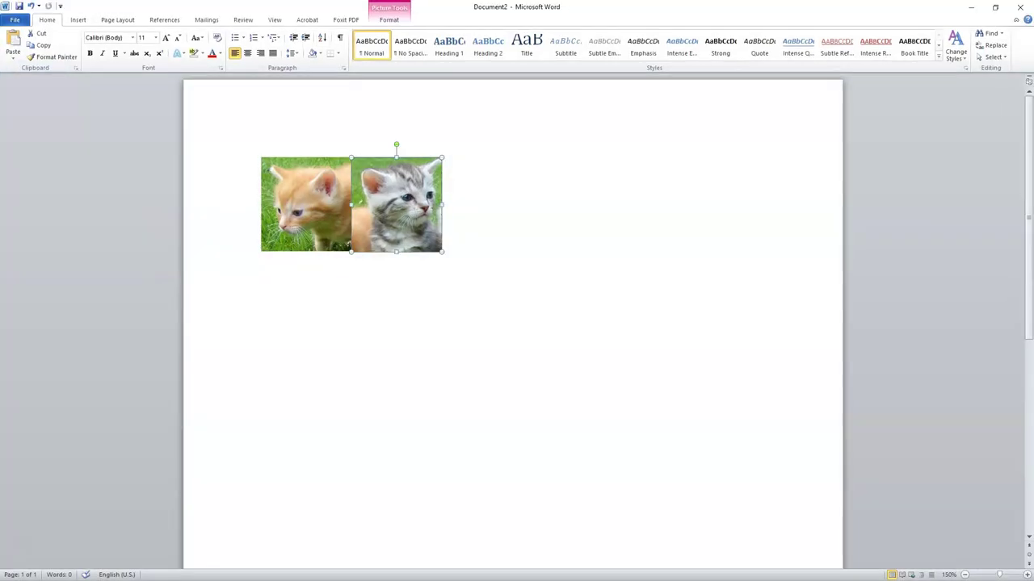
Paste the middle kitten after the two thumbnails in Word and shrink it to match them in the row
left_click(457, 223)
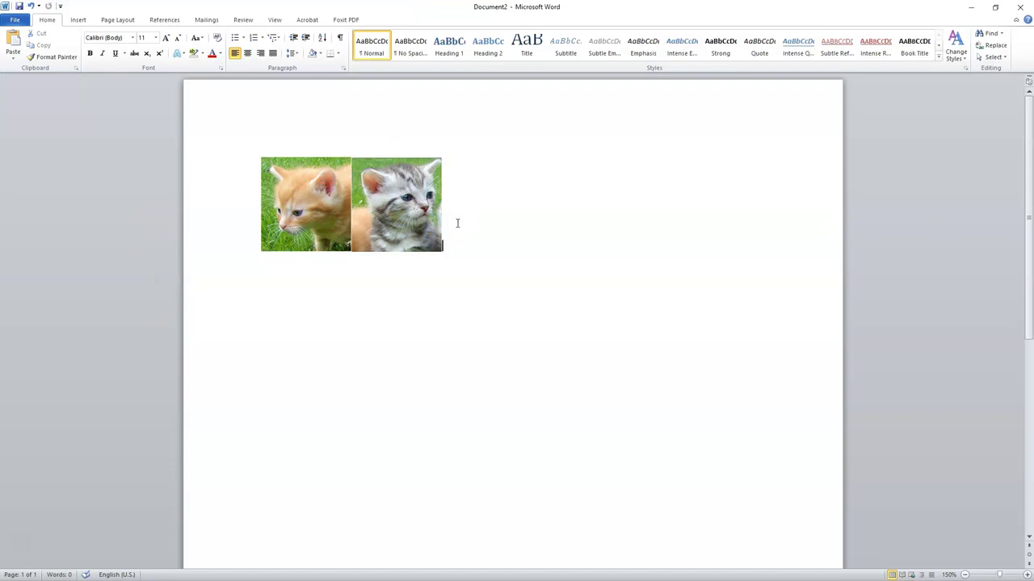
key("ctrl+v")
left_click(507, 348)
left_click_drag(687, 534, 352, 191)
scroll(355, 194, "up", 2)
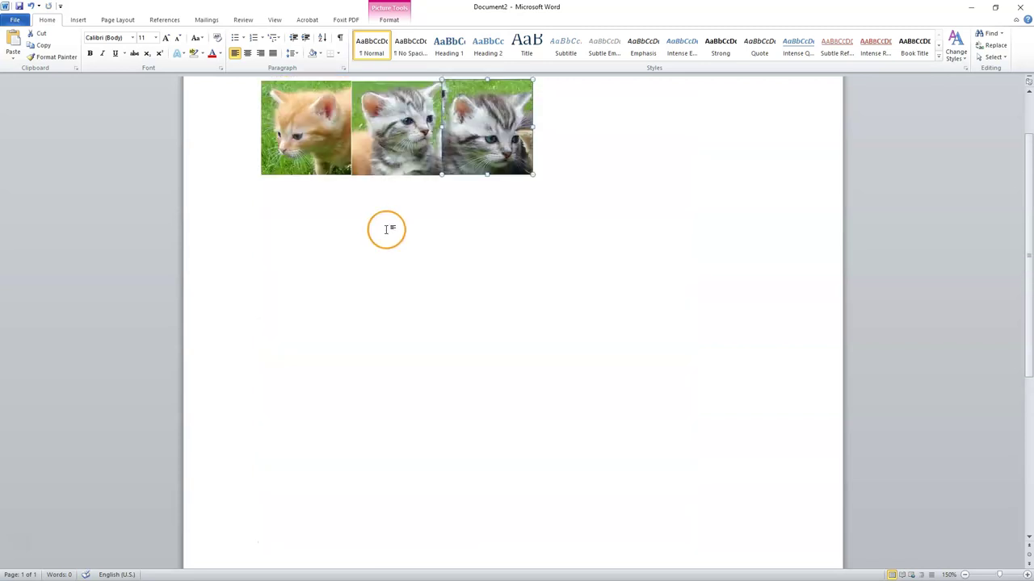
scroll(386, 229, "up", 1)
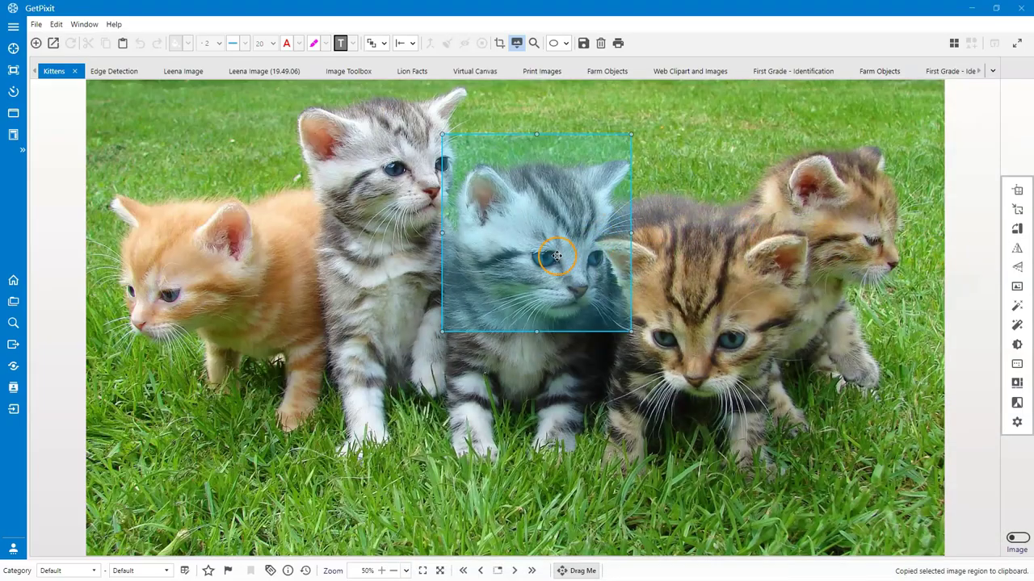
Back in GetPixit, move the selected region over the face of the front brown striped kitten and copy it to the clipboard
left_click_drag(556, 256, 723, 329)
right_click(704, 318)
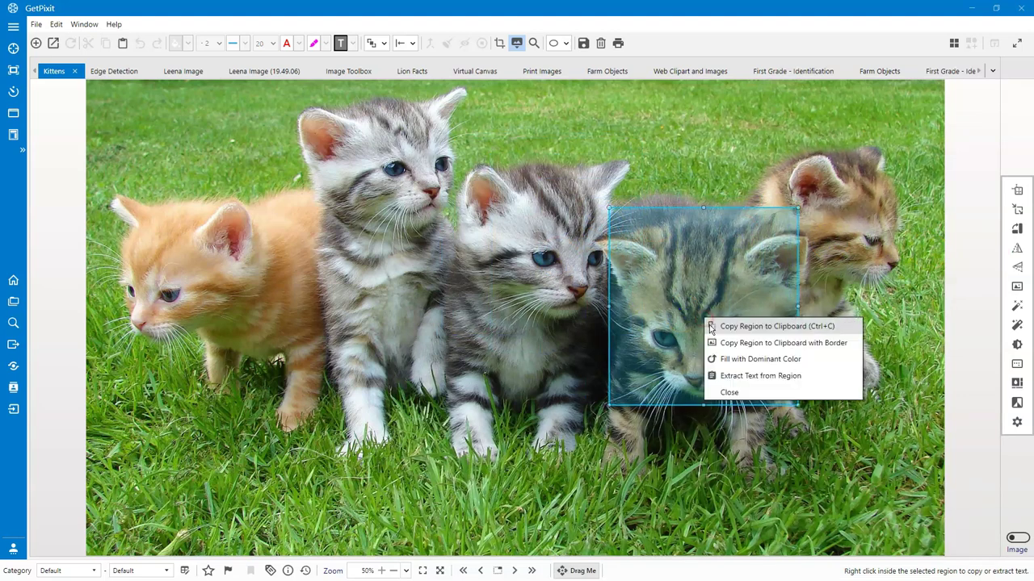
left_click(711, 326)
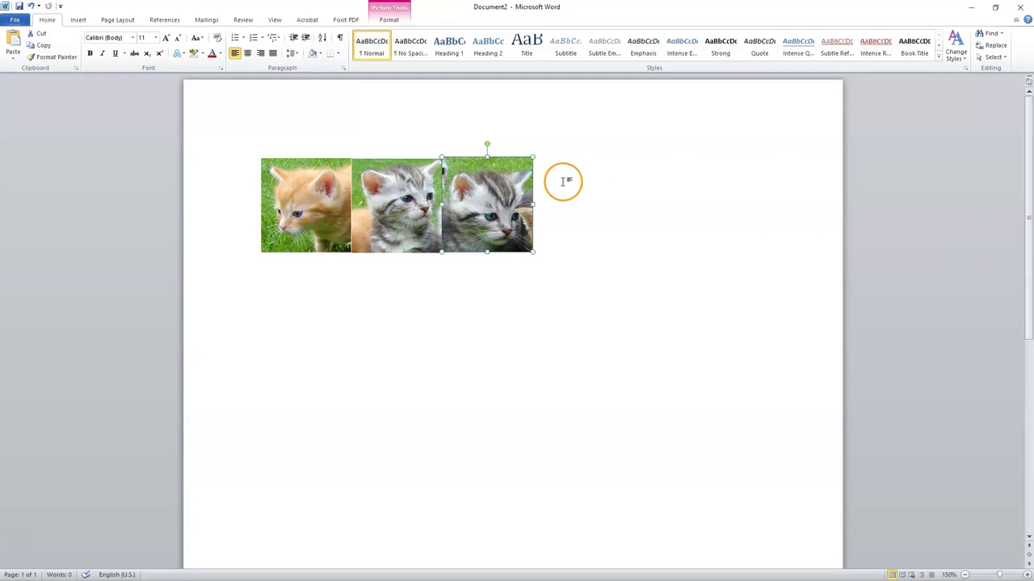
Paste the brown striped kitten's face after the third thumbnail in the Word document
left_click(560, 234)
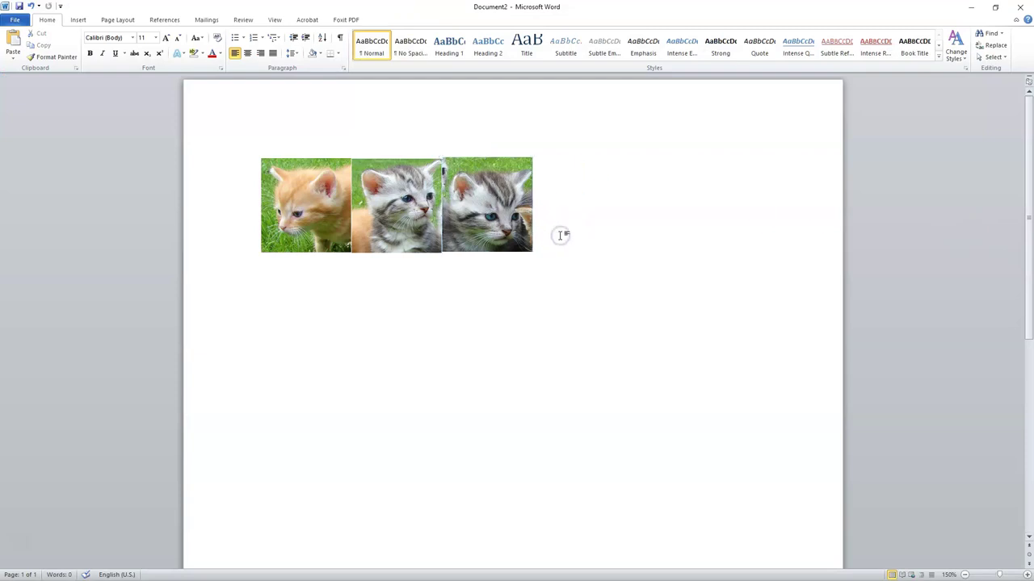
key("ctrl+v")
left_click(554, 283)
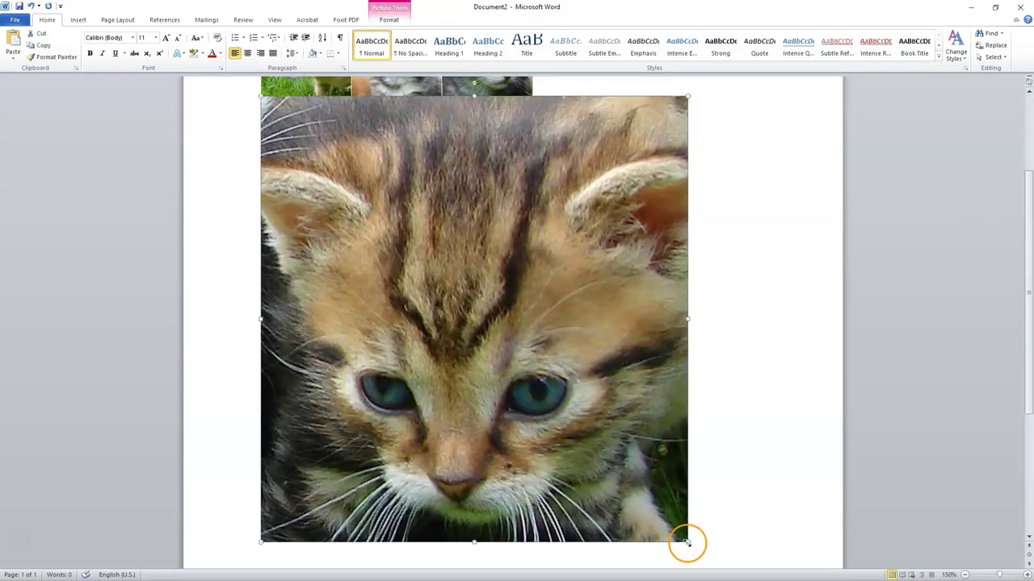